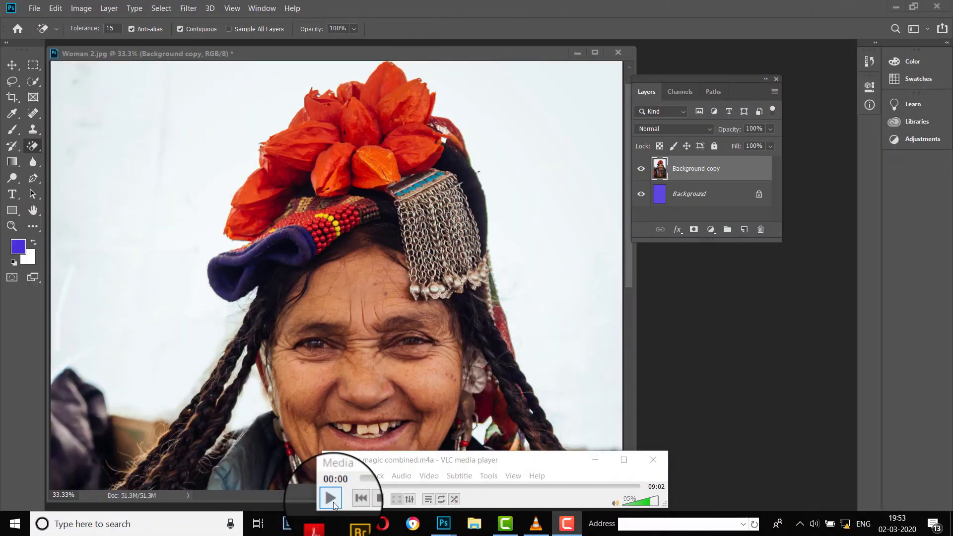
# Minimize the VLC media player so the portrait document is in view.
pyautogui.click(595, 459)
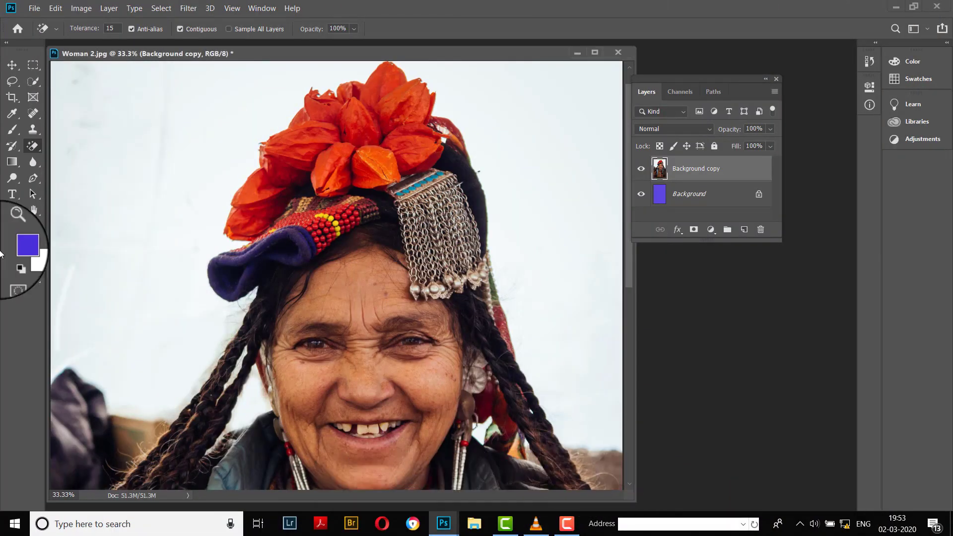
# Switch to the standard Eraser and set its opacity to 100%.
pyautogui.rightClick(36, 144)
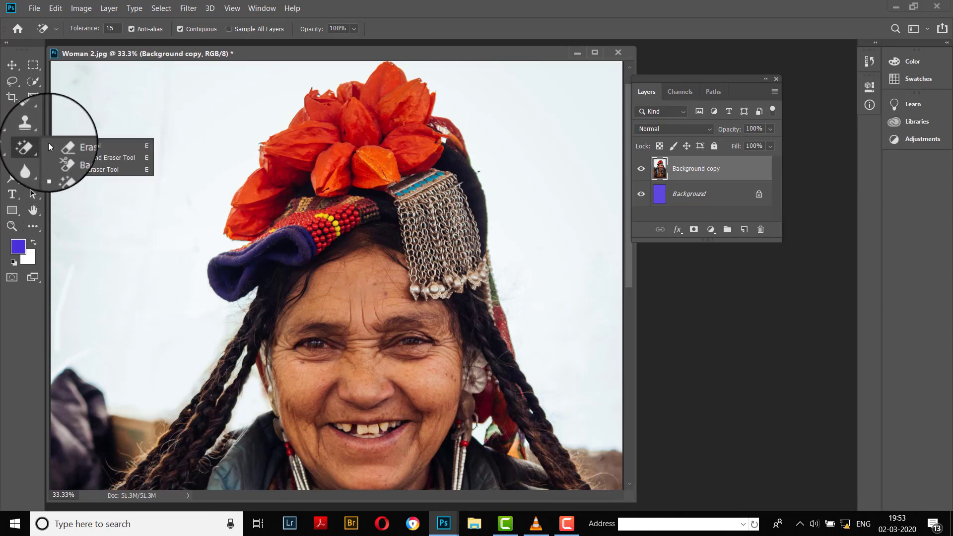
pyautogui.click(58, 144)
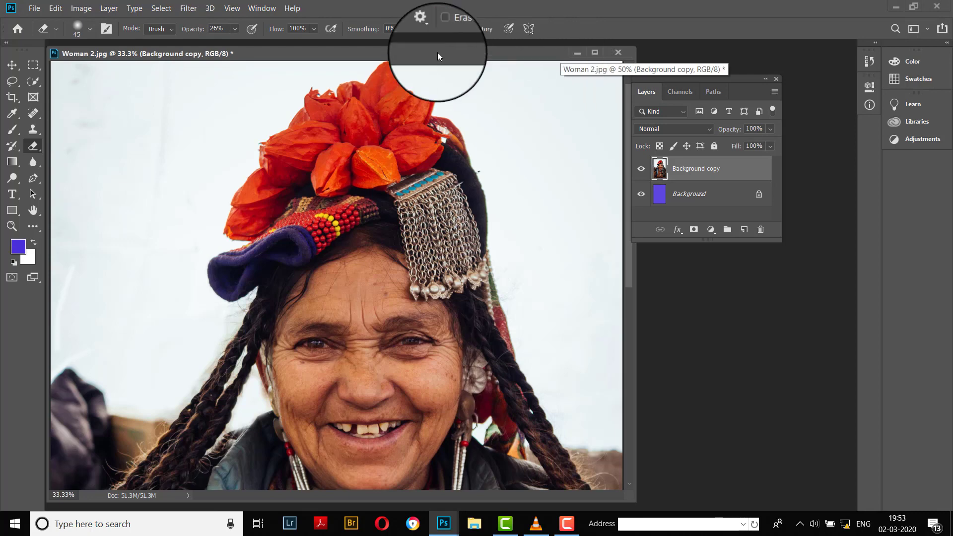
pyautogui.click(234, 29)
pyautogui.moveTo(238, 43); pyautogui.dragTo(314, 43)
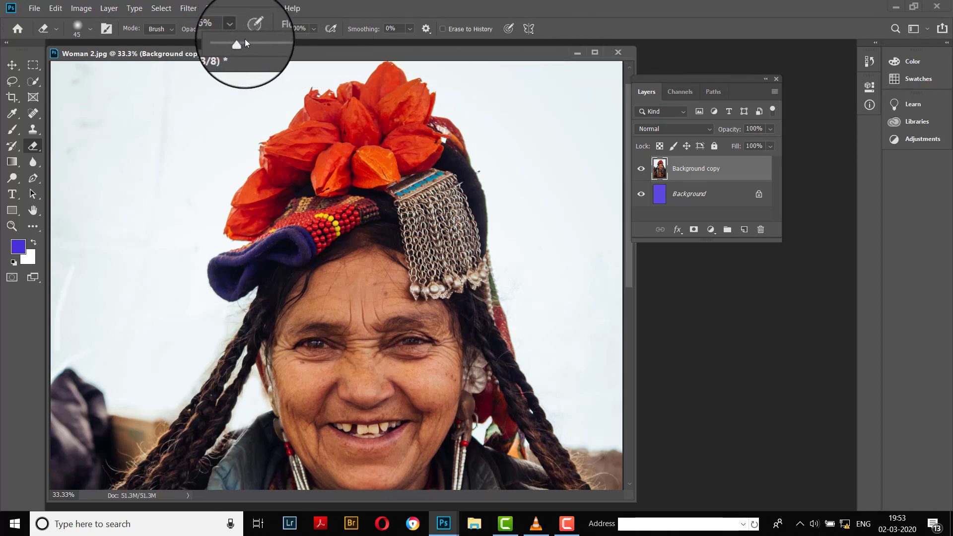
# Test-erase one background spot, undo it, and keep the standard Eraser active.
pyautogui.click(606, 136)
pyautogui.hotkey('ctrl', 'z')
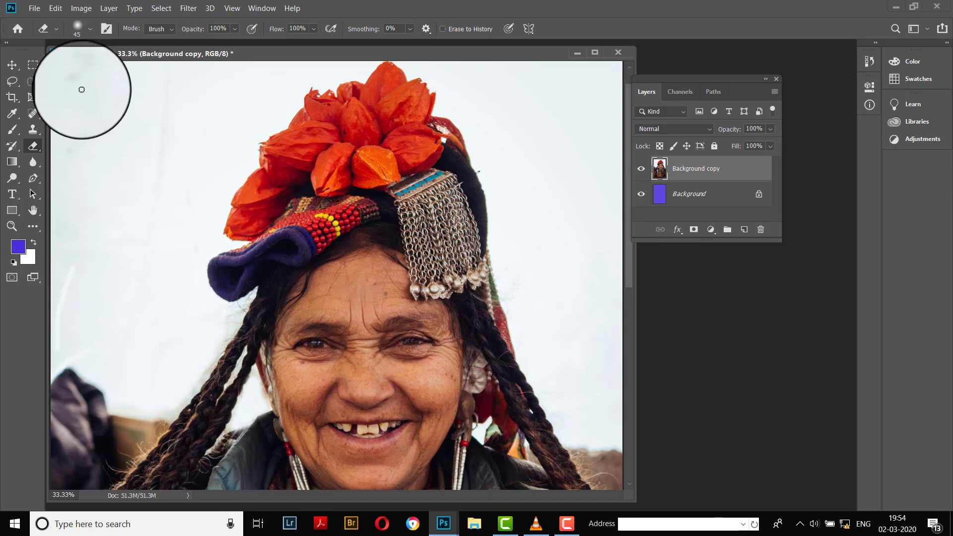
pyautogui.rightClick(33, 146)
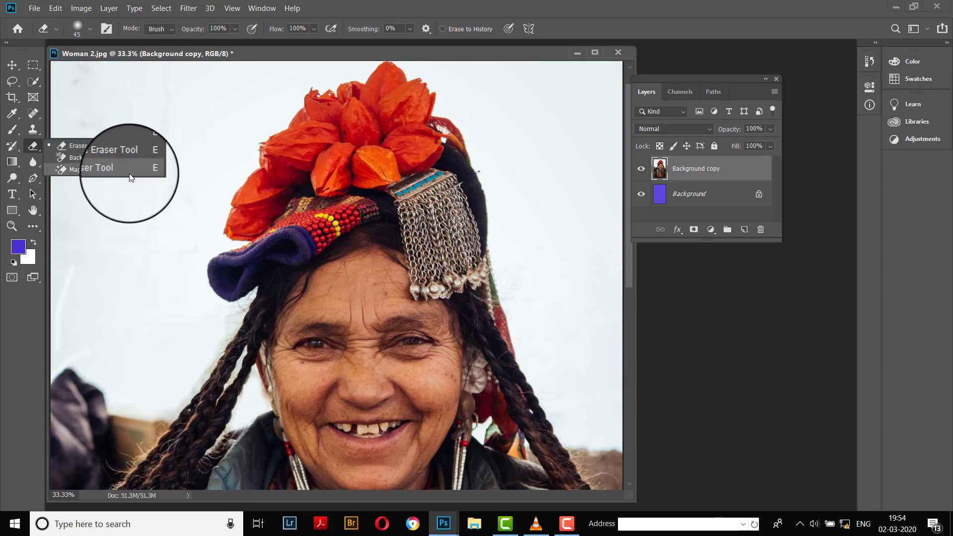
pyautogui.click(131, 143)
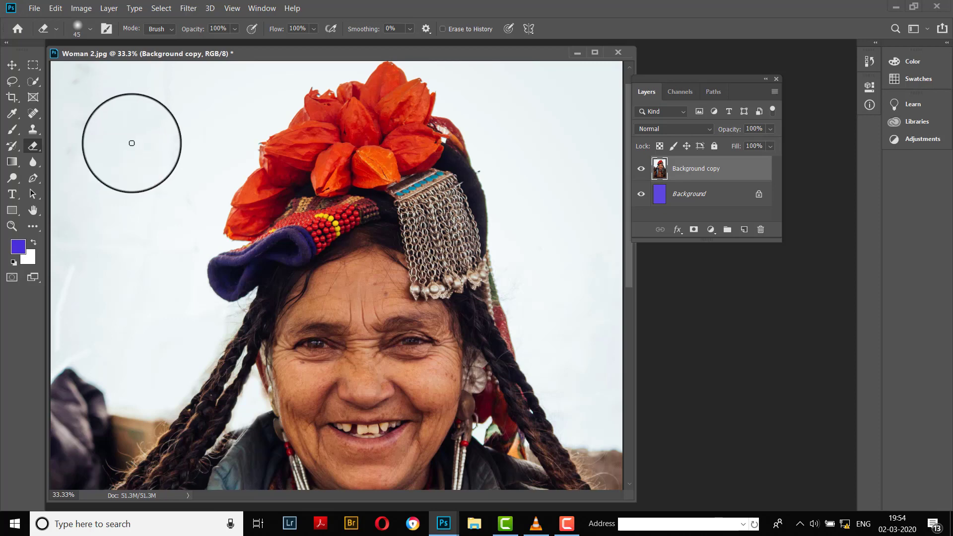
# Set the eraser brush hardness to 0% in the Brush Preset picker.
pyautogui.click(88, 30)
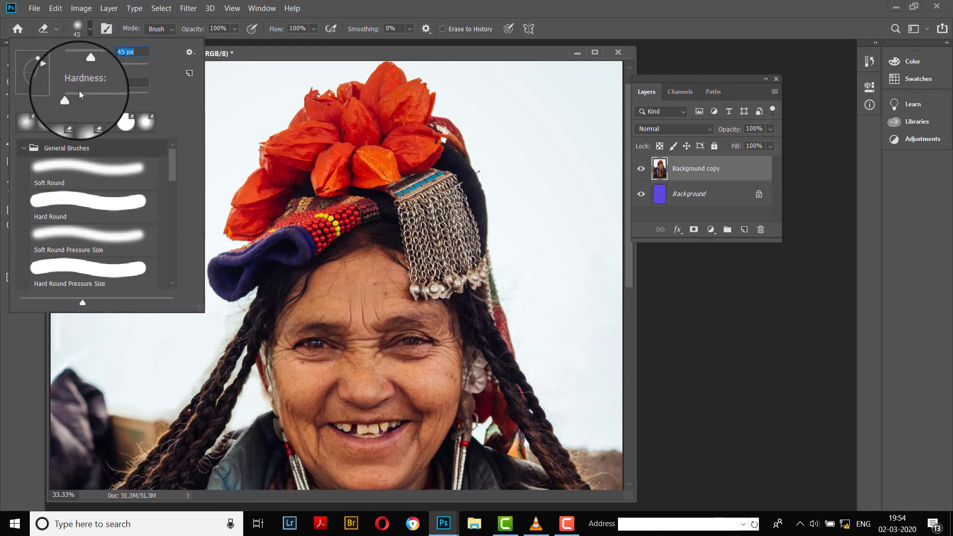
pyautogui.moveTo(79, 92); pyautogui.dragTo(67, 97)
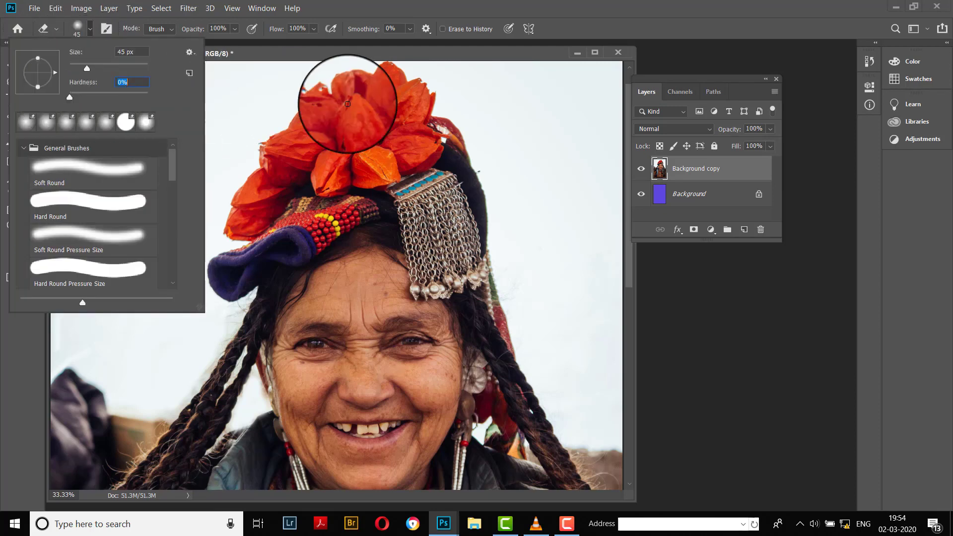
pyautogui.click(272, 97)
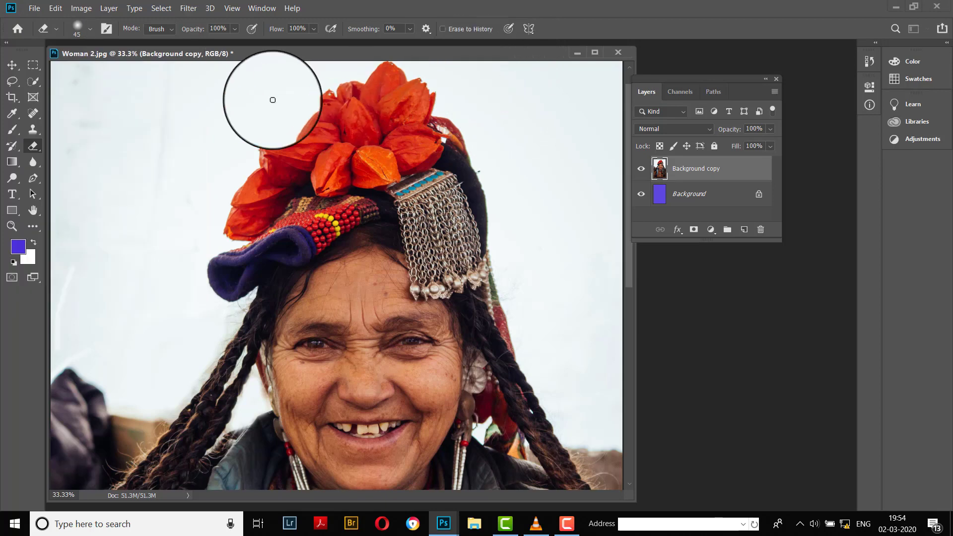
# Test a diagonal eraser stroke, undo it, and move the Layers panel left.
pyautogui.moveTo(256, 114); pyautogui.dragTo(107, 190)
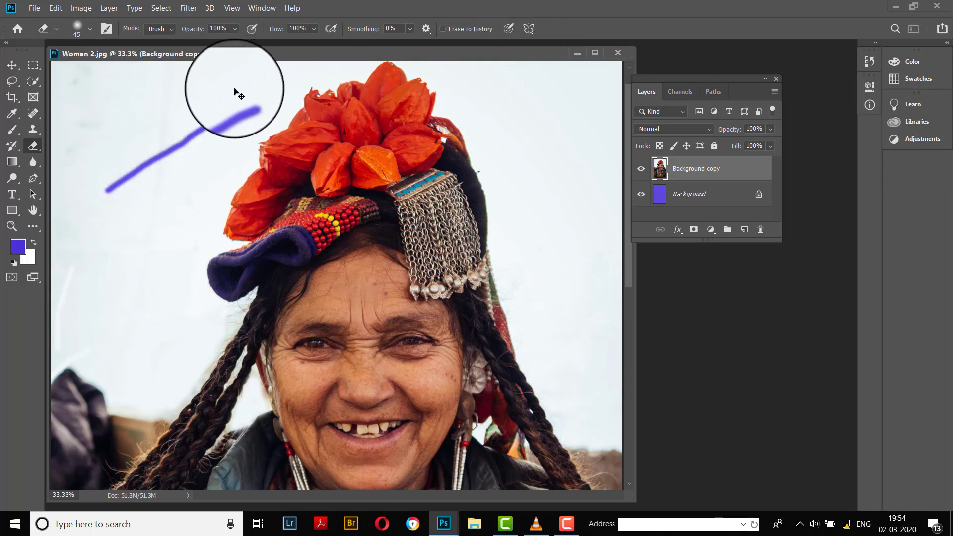
pyautogui.hotkey('ctrl', 'z')
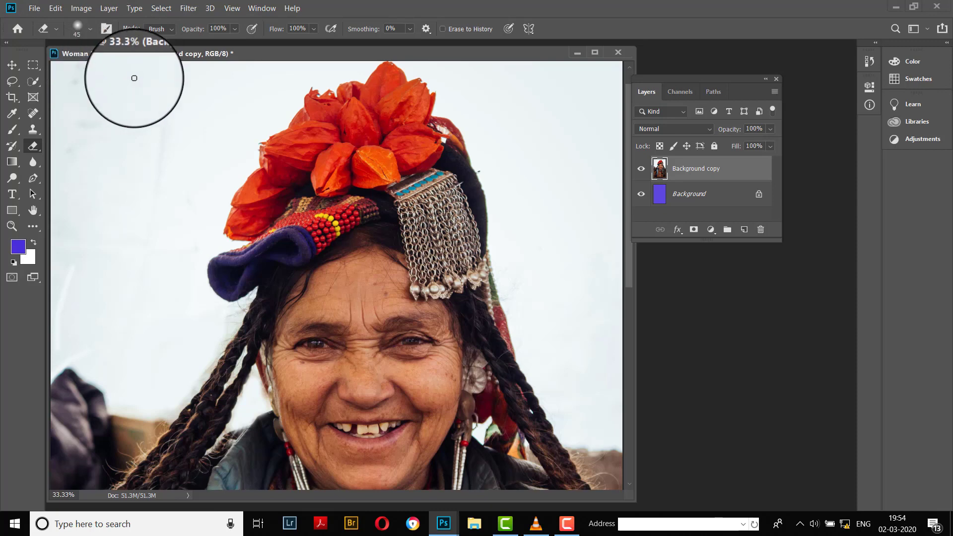
pyautogui.moveTo(735, 79); pyautogui.dragTo(668, 86)
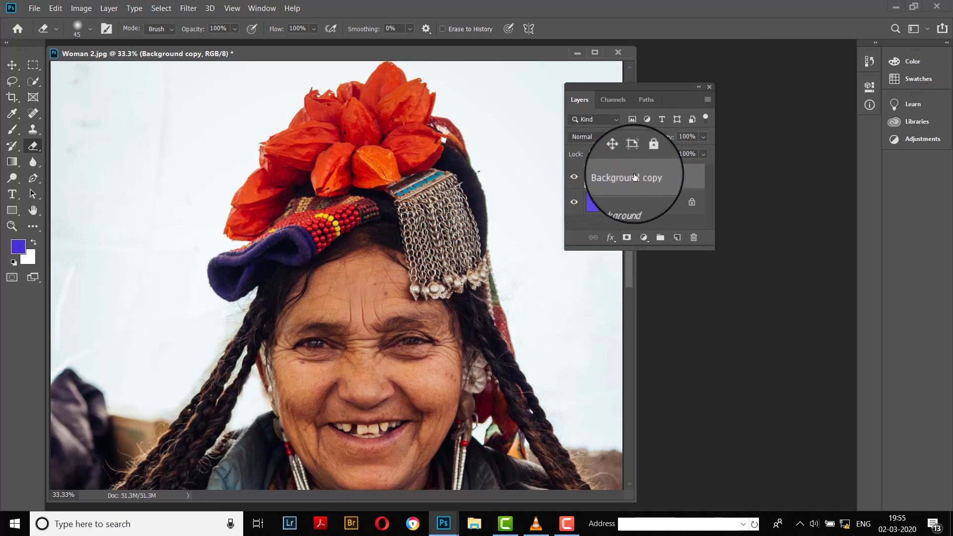
pyautogui.click(575, 180)
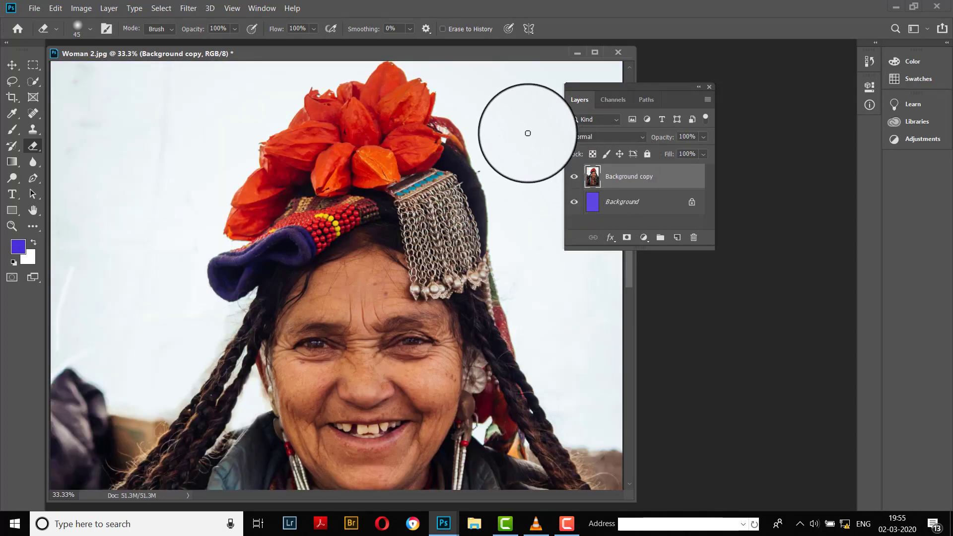
pyautogui.moveTo(527, 129); pyautogui.dragTo(541, 245)
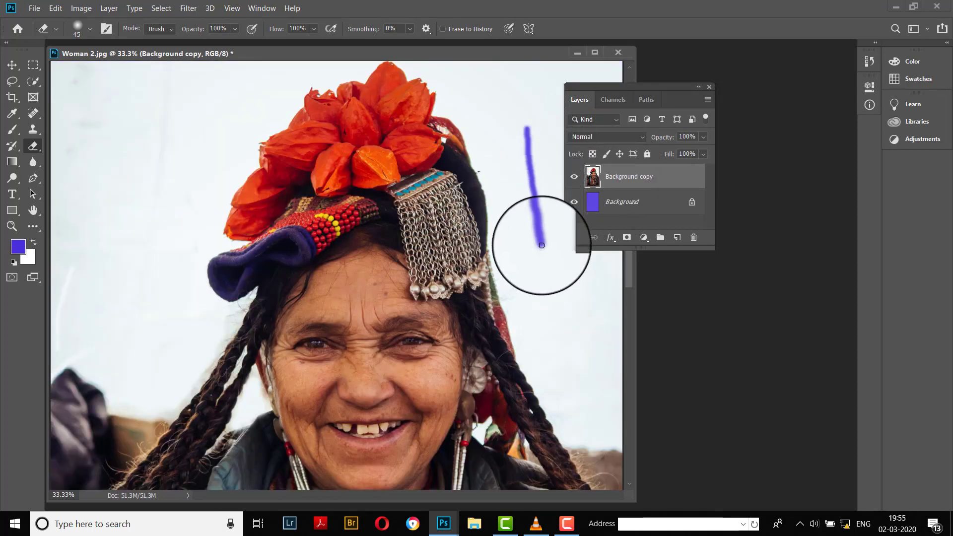
pyautogui.hotkey('ctrl', 'z')
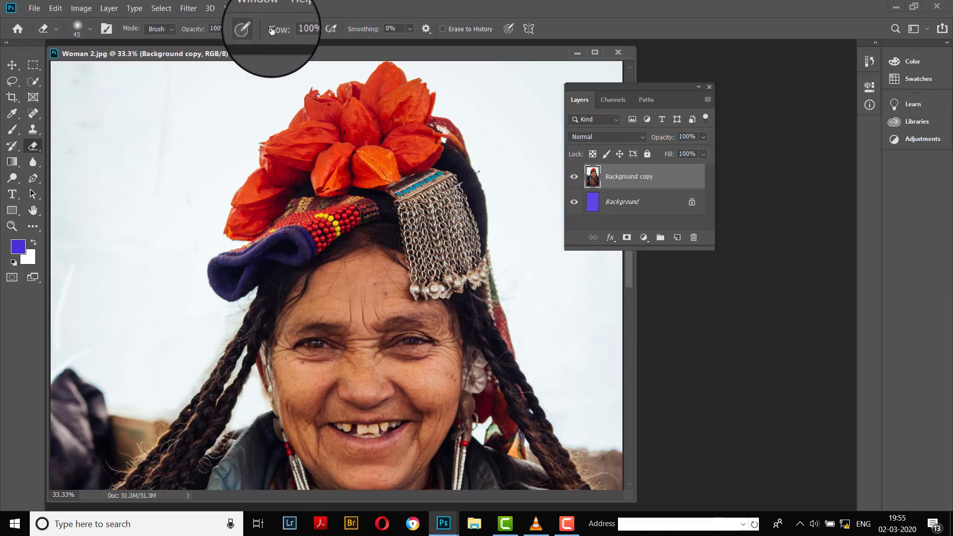
# Adjust the eraser brush size and tip angle in the Brush Preset picker.
pyautogui.click(90, 30)
pyautogui.moveTo(85, 70)
pyautogui.mouseDown()
pyautogui.moveTo(126, 70)
pyautogui.moveTo(86, 70)
pyautogui.moveTo(73, 95)
pyautogui.mouseUp()
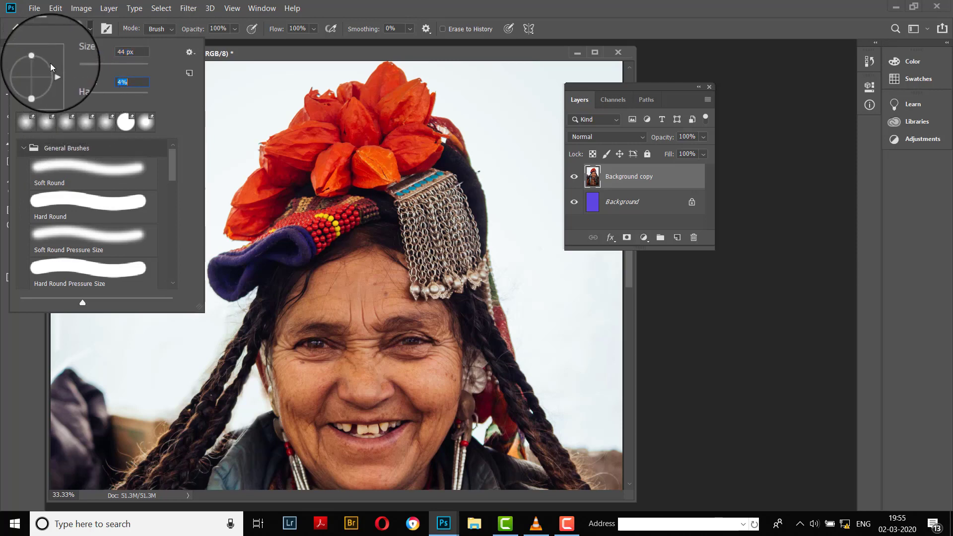
pyautogui.moveTo(50, 63); pyautogui.dragTo(54, 65)
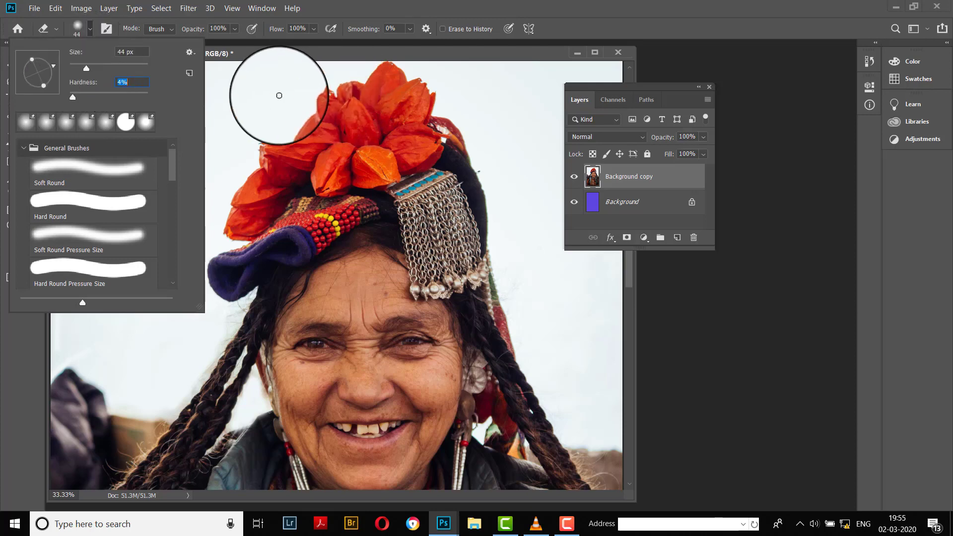
pyautogui.moveTo(85, 65); pyautogui.dragTo(91, 66)
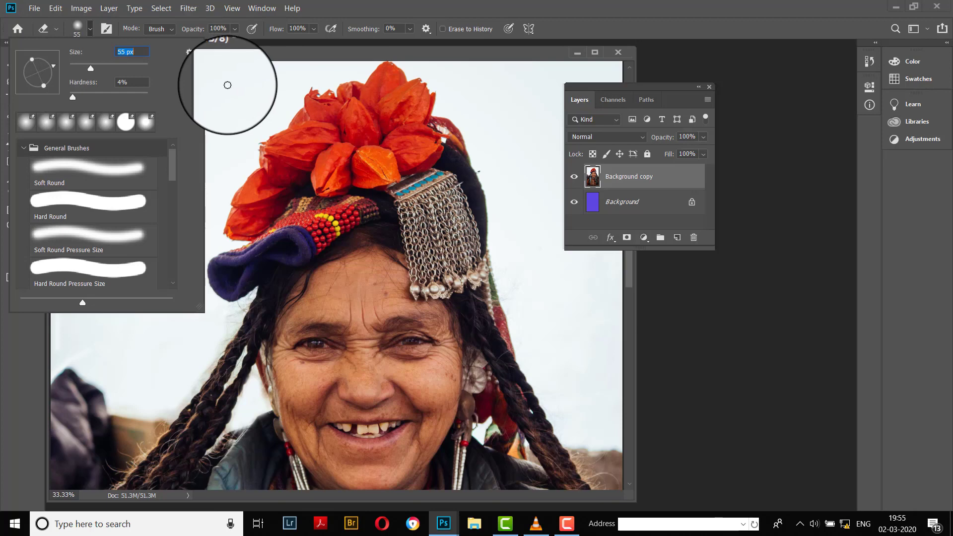
pyautogui.click(227, 85)
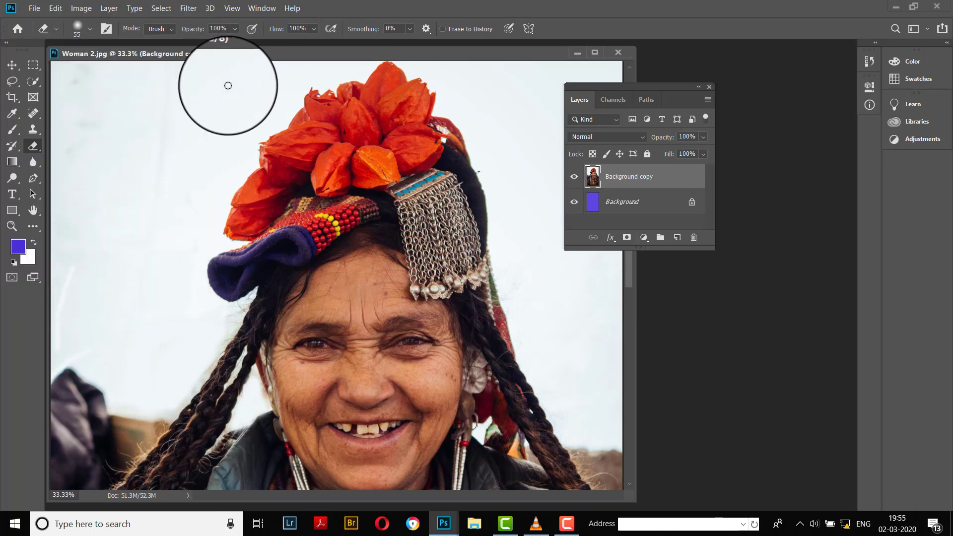
# Choose the Soft Round preset at 0% hardness and raise the size to 60 px.
pyautogui.click(90, 31)
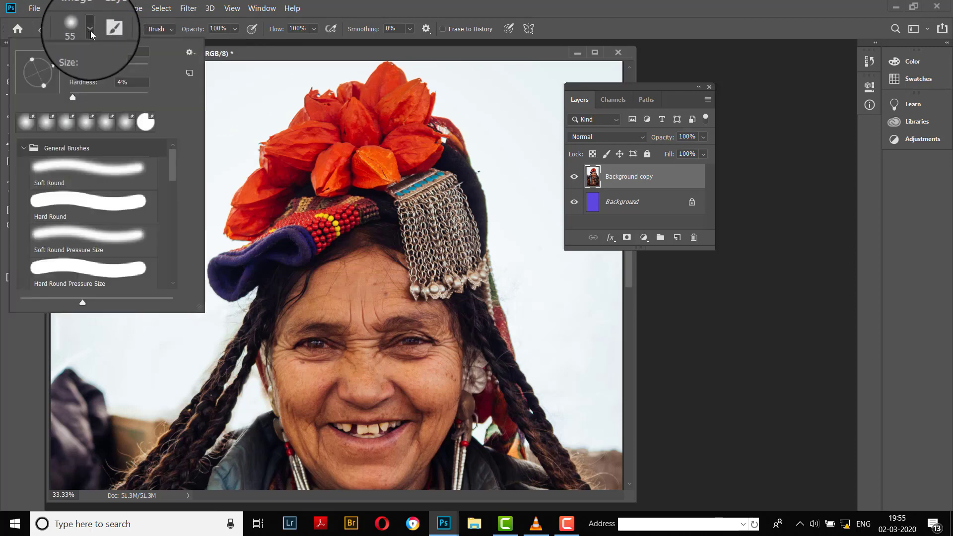
pyautogui.click(93, 173)
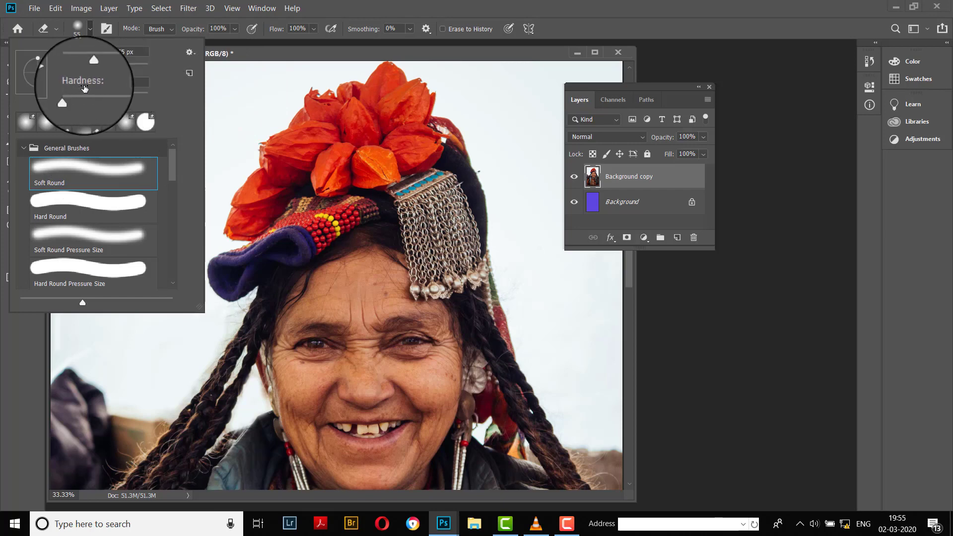
pyautogui.click(83, 84)
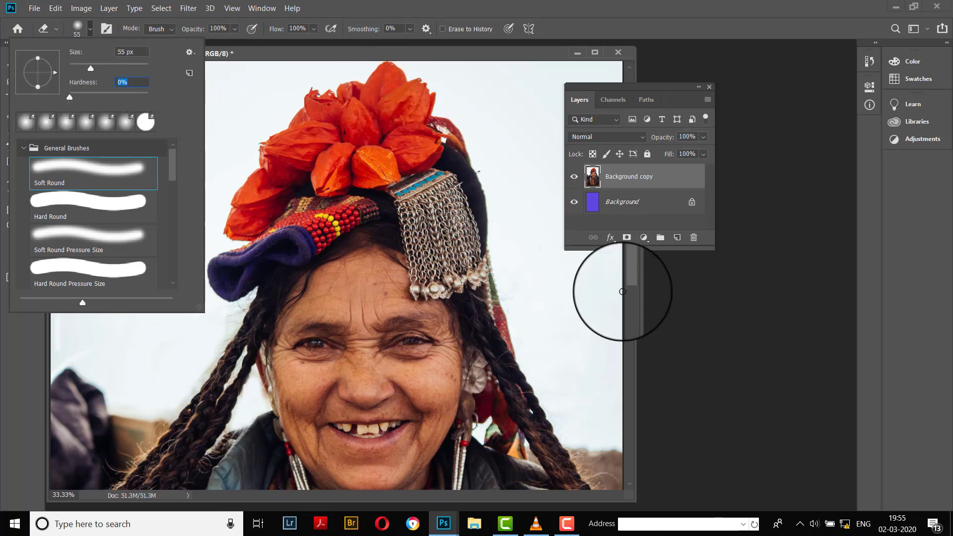
pyautogui.press('Return')
pyautogui.press(']')
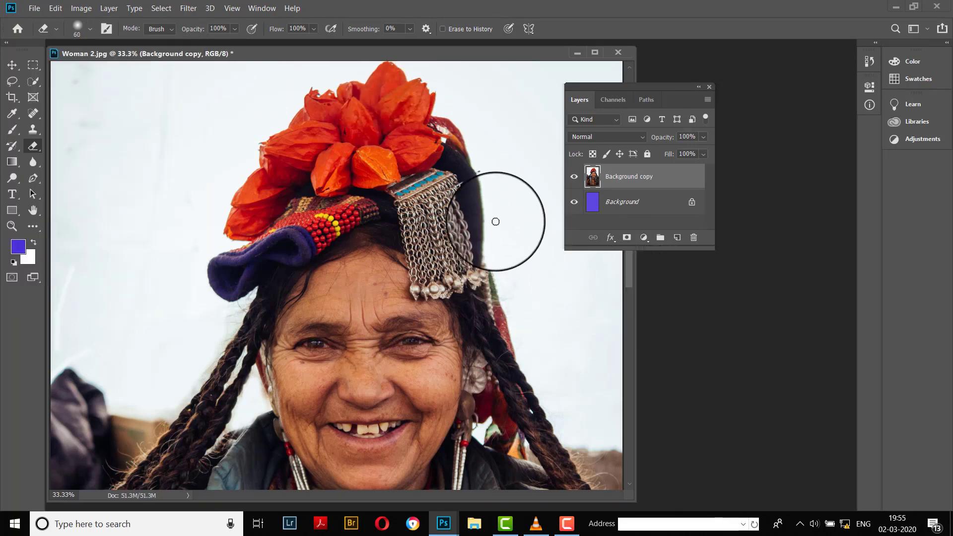
# Erase a vertical strip right of the silver headpiece with a 90 px eraser.
pyautogui.press(']')
pyautogui.press(']')
pyautogui.press(']')
pyautogui.moveTo(489, 184); pyautogui.dragTo(491, 202)
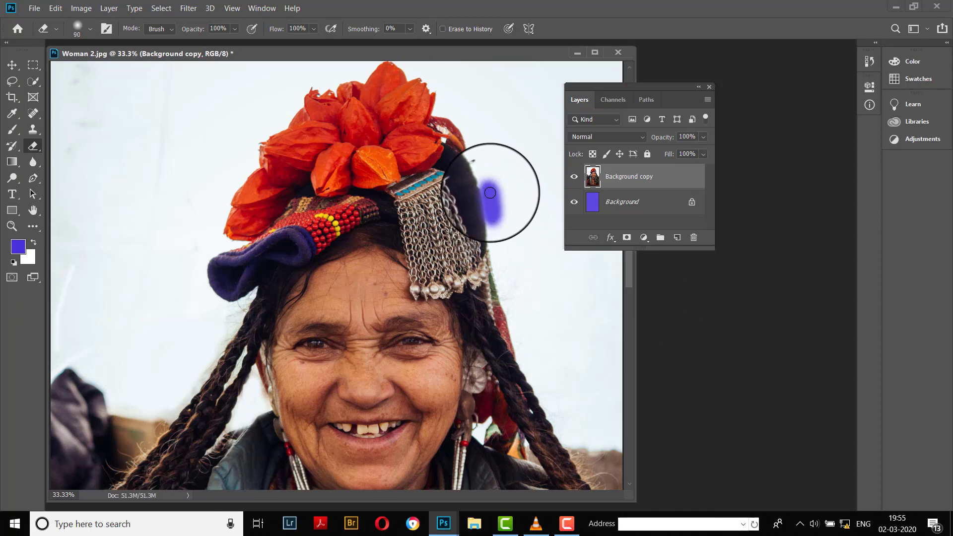
pyautogui.moveTo(490, 192); pyautogui.dragTo(493, 211)
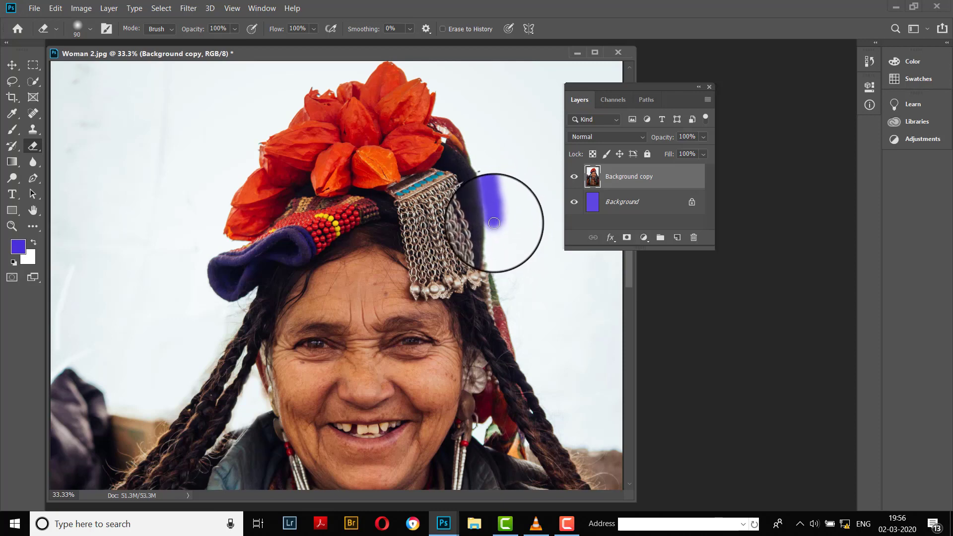
pyautogui.click(89, 29)
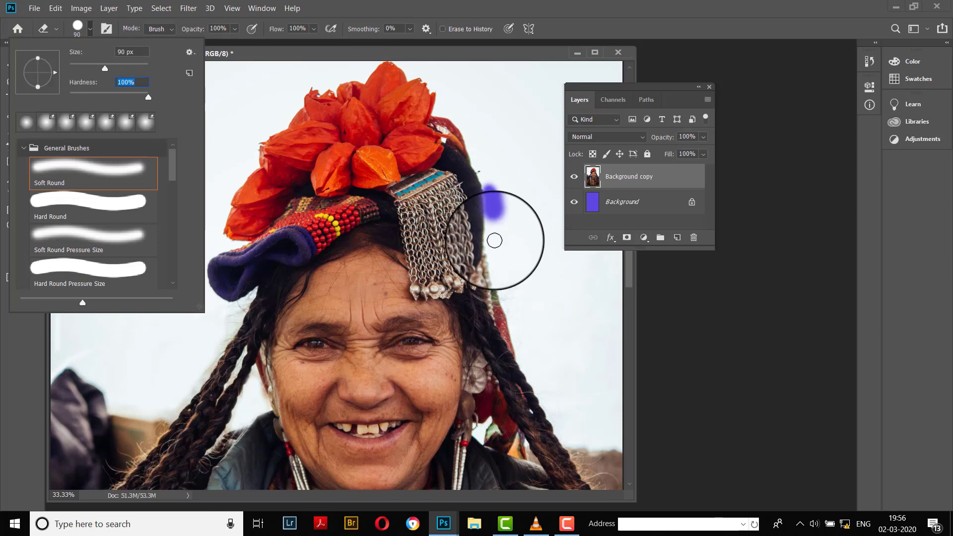
pyautogui.click(494, 240)
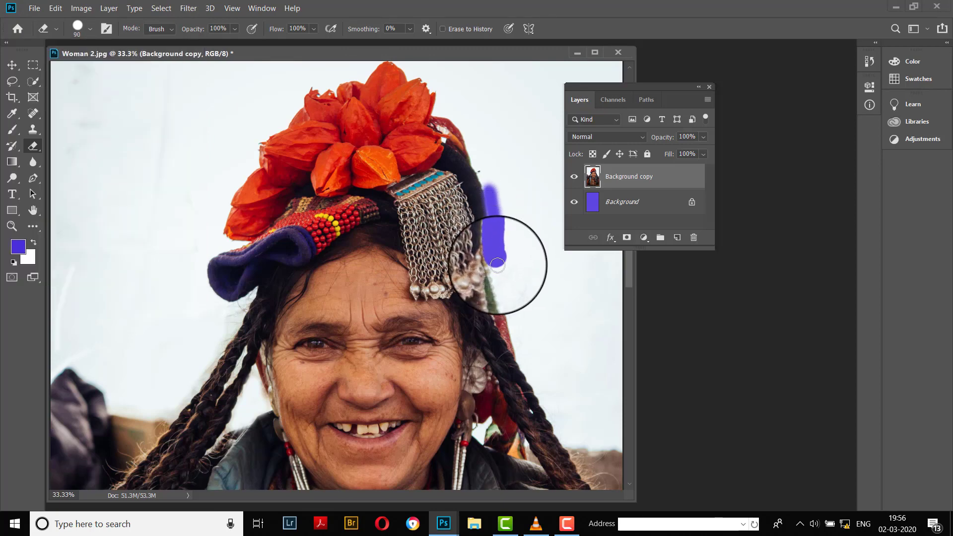
pyautogui.moveTo(496, 257); pyautogui.dragTo(502, 284)
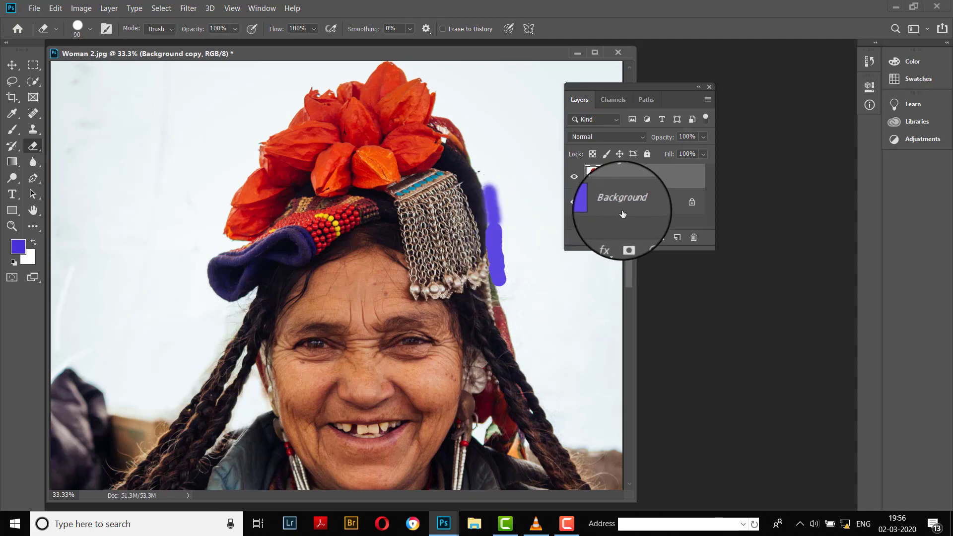
pyautogui.hotkey('ctrl', '+')
pyautogui.hotkey('ctrl', '+')
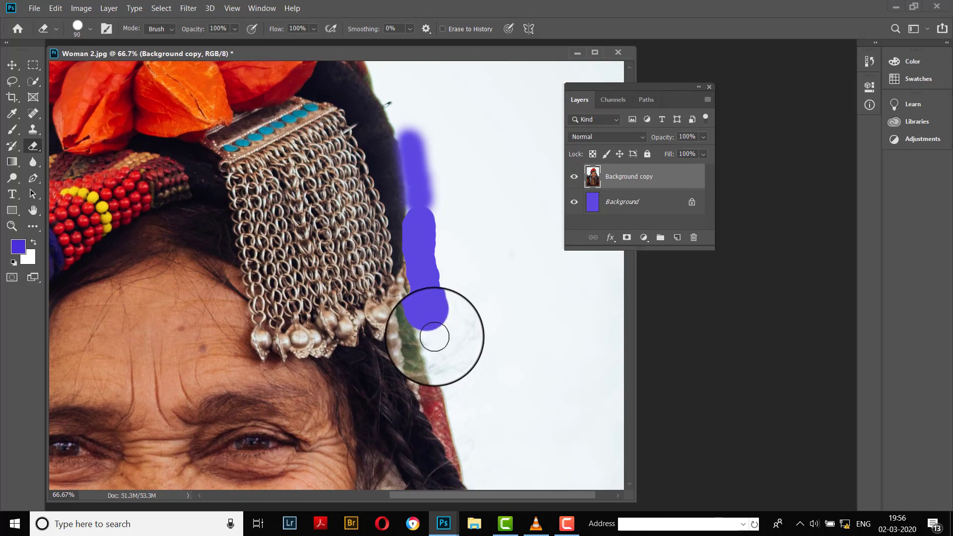
# Extend the erased strip down along the hair and set hardness to 0%.
pyautogui.moveTo(438, 331); pyautogui.dragTo(444, 373)
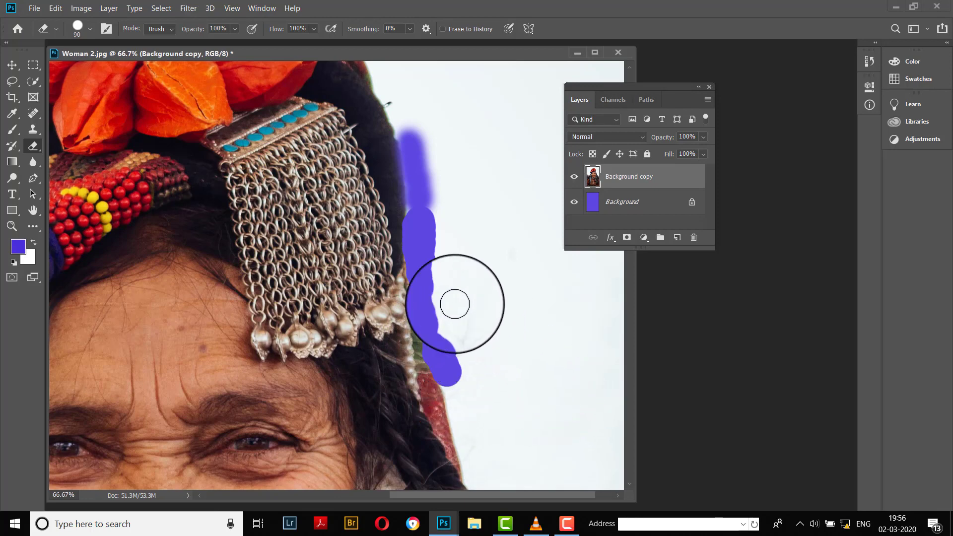
pyautogui.click(91, 32)
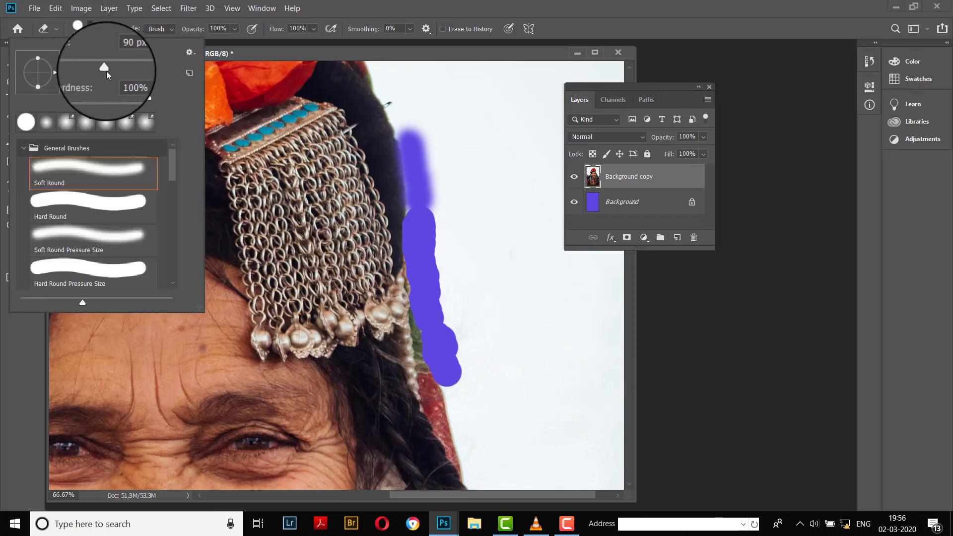
pyautogui.moveTo(146, 99); pyautogui.dragTo(53, 98)
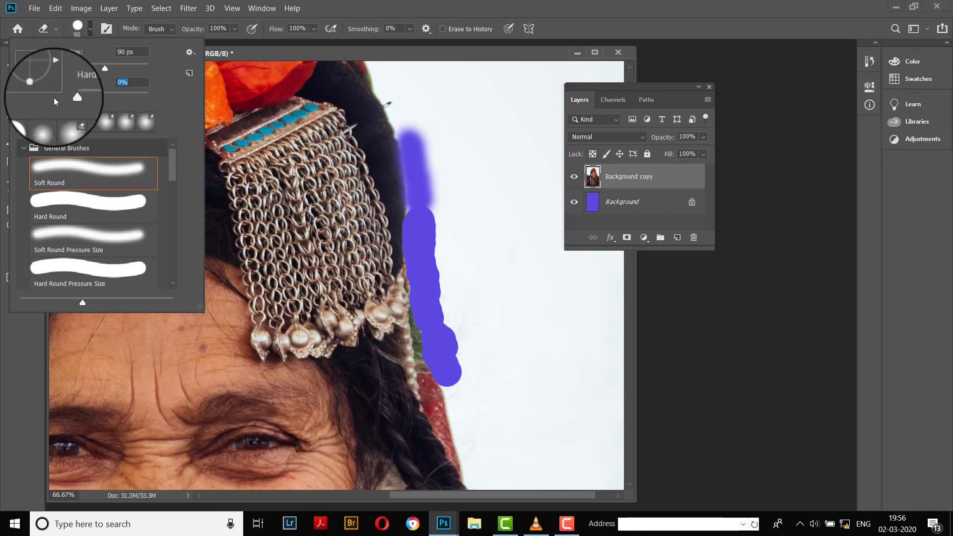
pyautogui.click(768, 348)
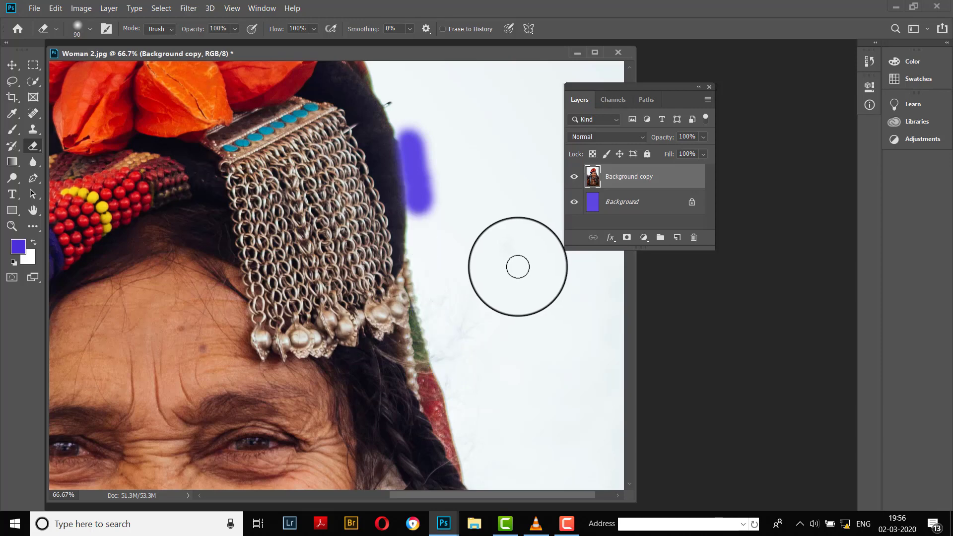
# Erase two soft streaks beside the hair and undo the last one.
pyautogui.moveTo(506, 255); pyautogui.dragTo(509, 305)
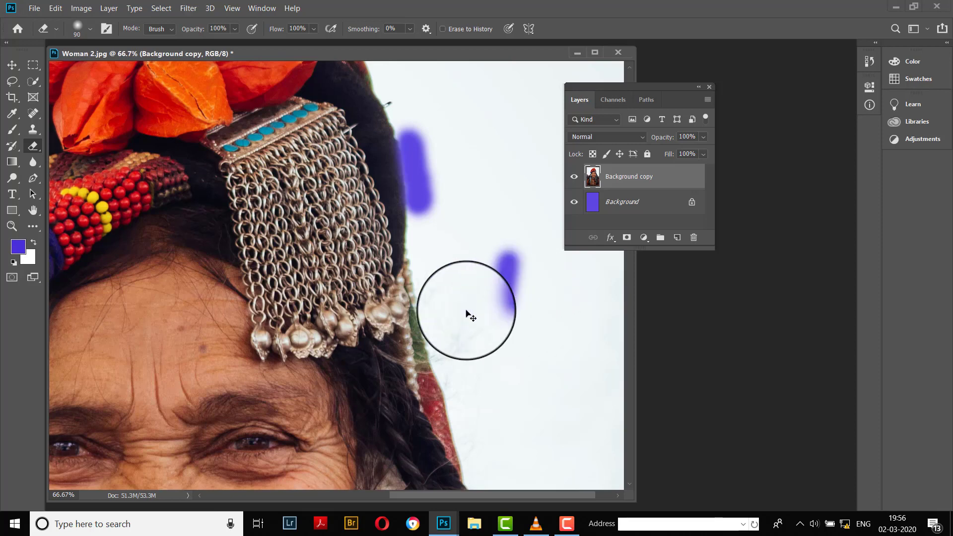
pyautogui.moveTo(435, 319); pyautogui.dragTo(415, 216)
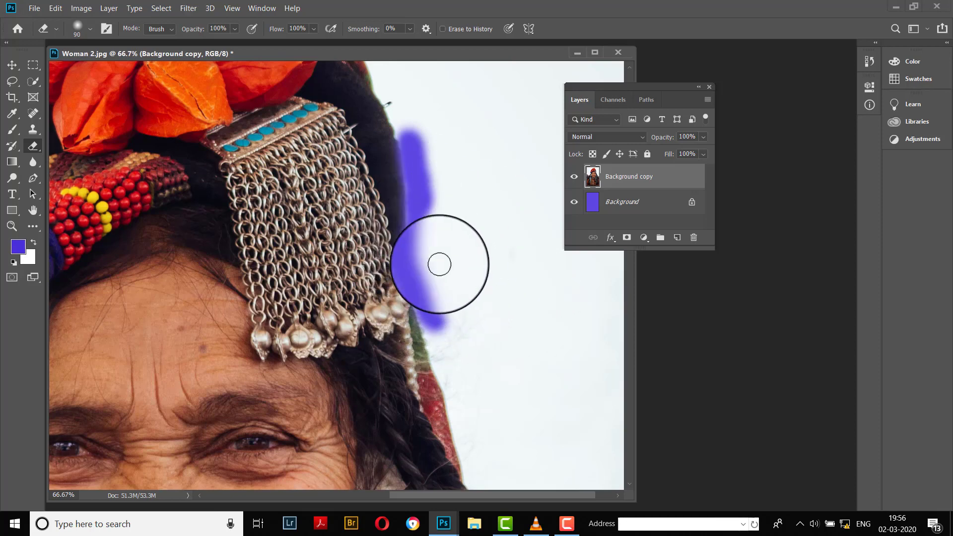
pyautogui.hotkey('ctrl', 'z')
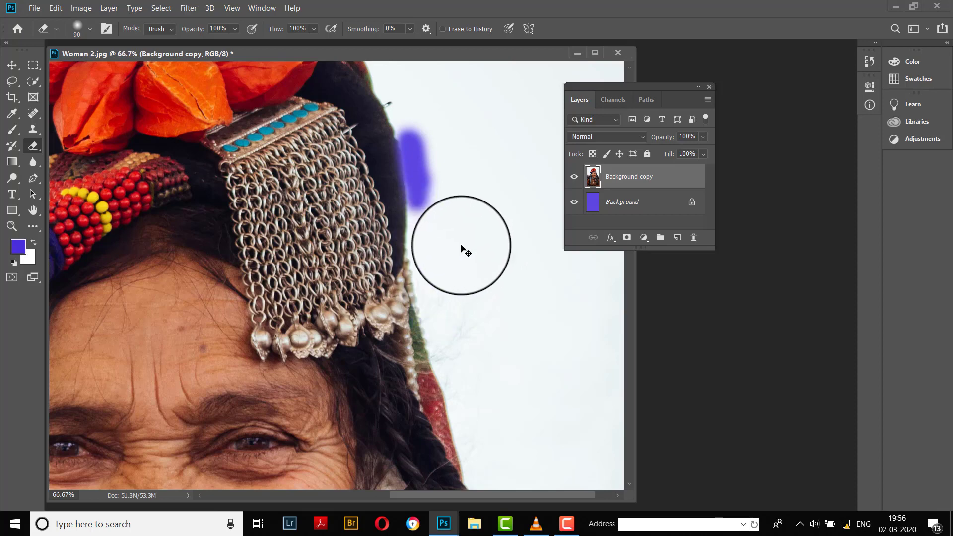
# Test-erase beside the hair in Pencil mode, then in Block mode.
pyautogui.click(170, 29)
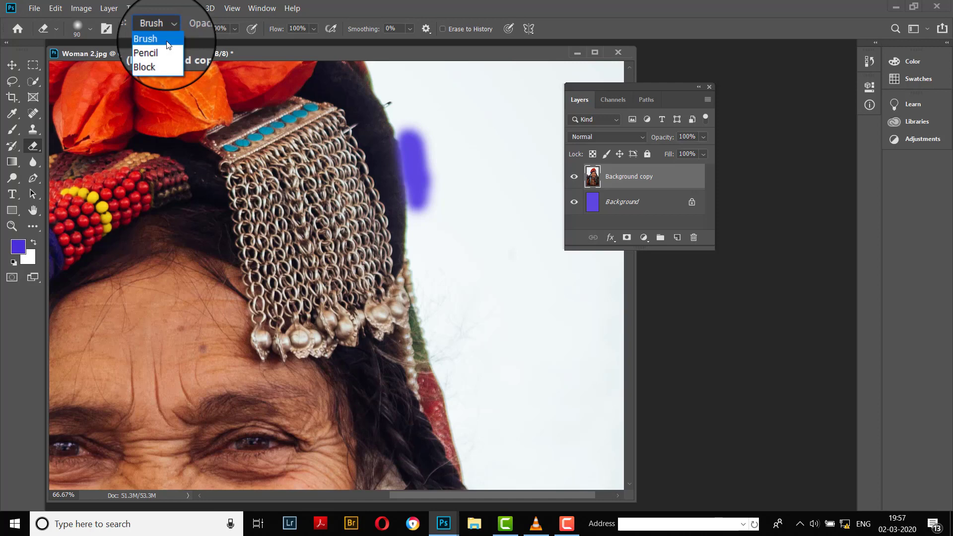
pyautogui.click(159, 55)
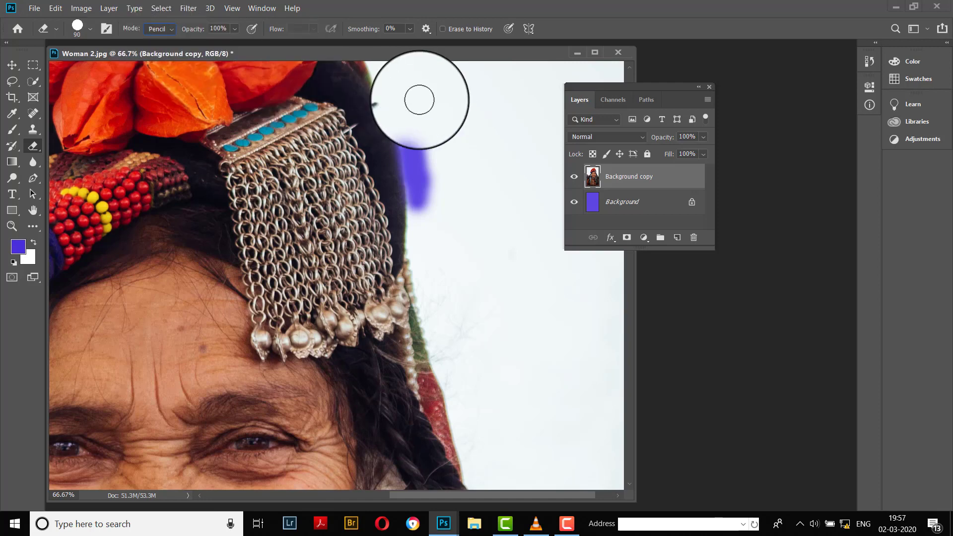
pyautogui.moveTo(431, 99); pyautogui.dragTo(546, 297)
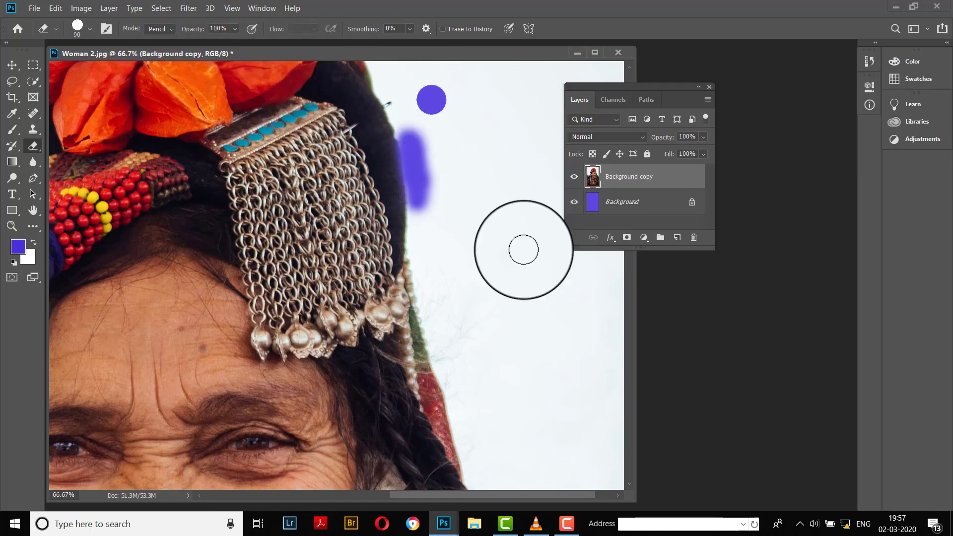
pyautogui.click(172, 29)
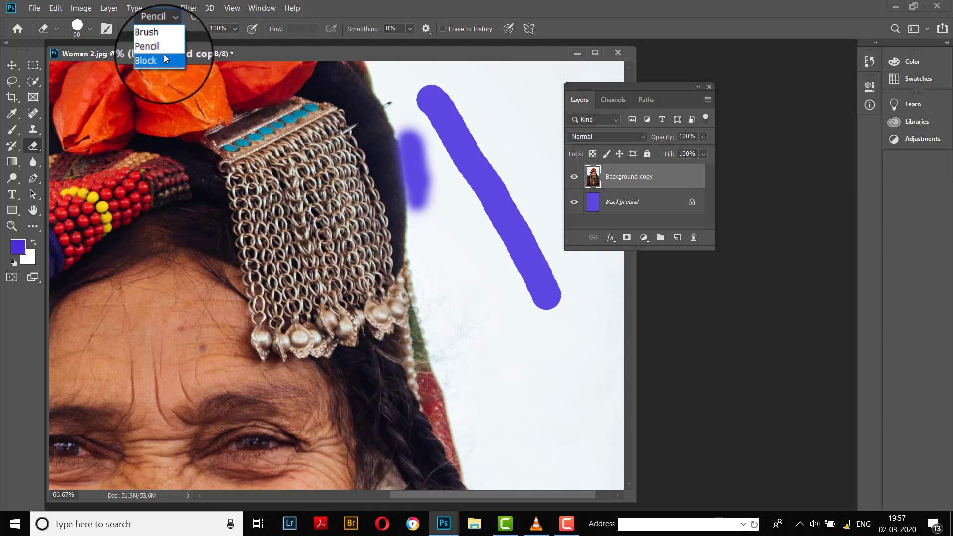
pyautogui.click(164, 55)
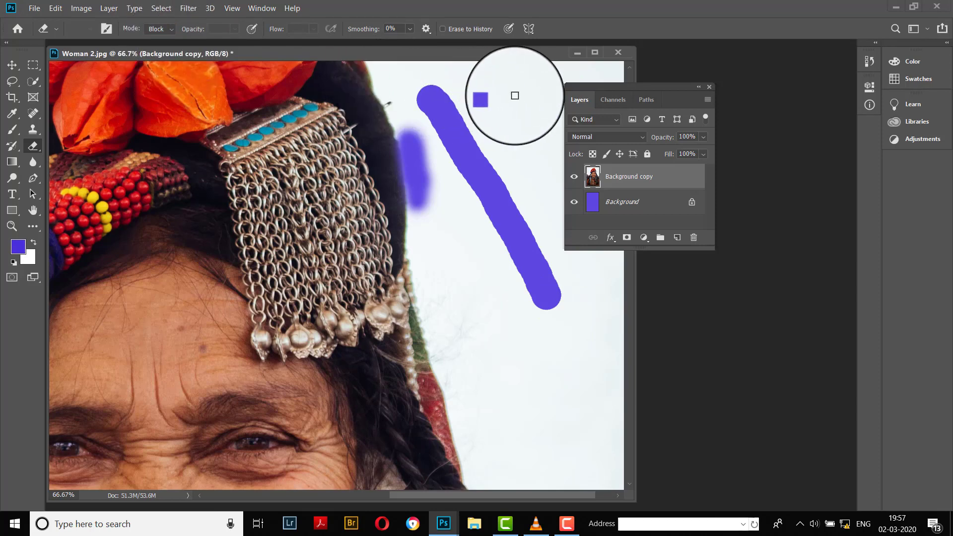
pyautogui.moveTo(516, 113); pyautogui.dragTo(520, 139)
pyautogui.moveTo(476, 201); pyautogui.dragTo(491, 301)
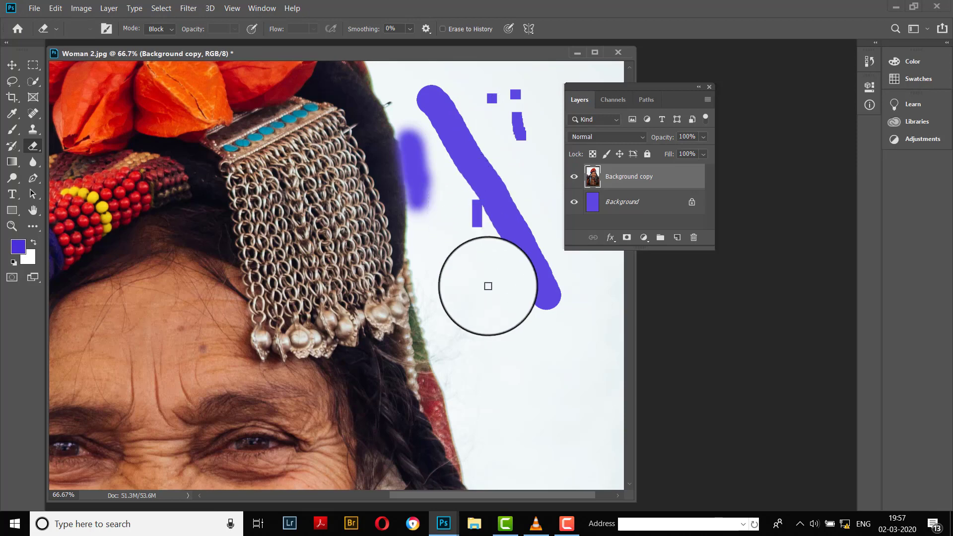
# Undo the test erasures and erase a soft patch back in Brush mode.
pyautogui.hotkey('ctrl', 'z')
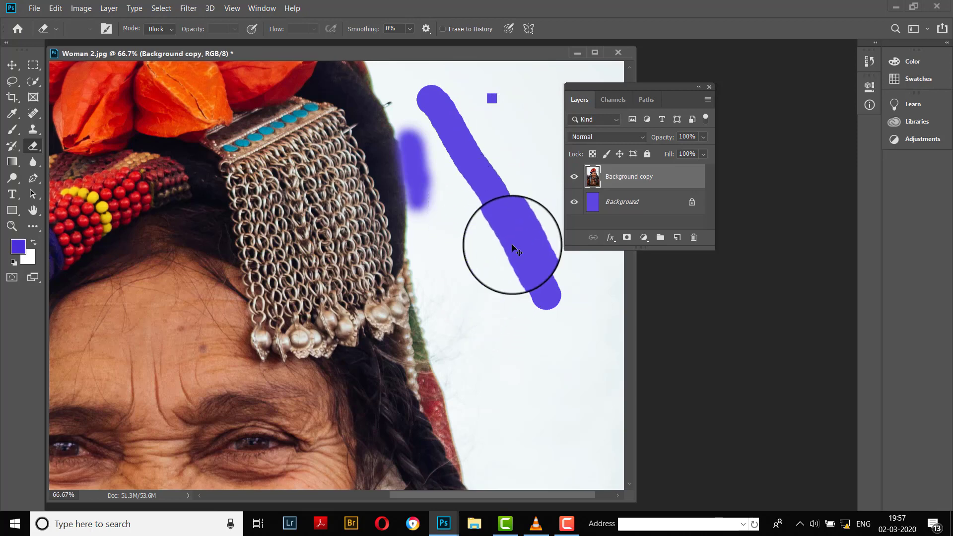
pyautogui.hotkey('ctrl', 'z')
pyautogui.hotkey('ctrl', 'z')
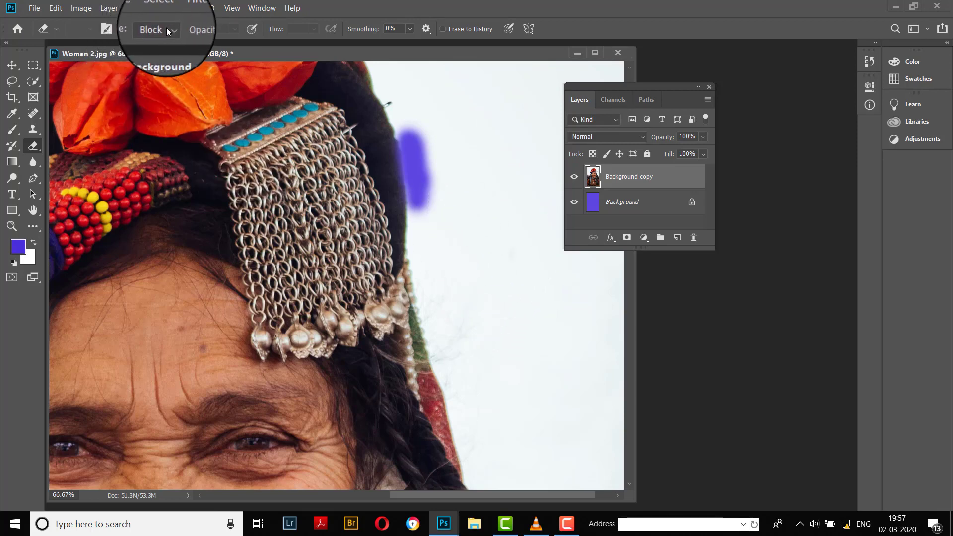
pyautogui.click(165, 28)
pyautogui.moveTo(460, 155); pyautogui.dragTo(440, 159)
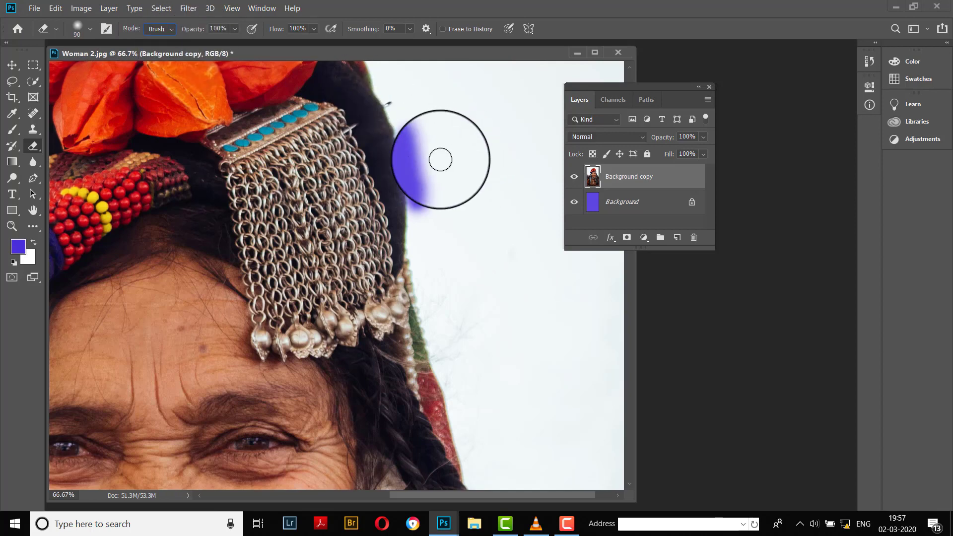
# Undo the soft patch and test-erase the hair edge at full, then 25% opacity.
pyautogui.hotkey('ctrl', 'z')
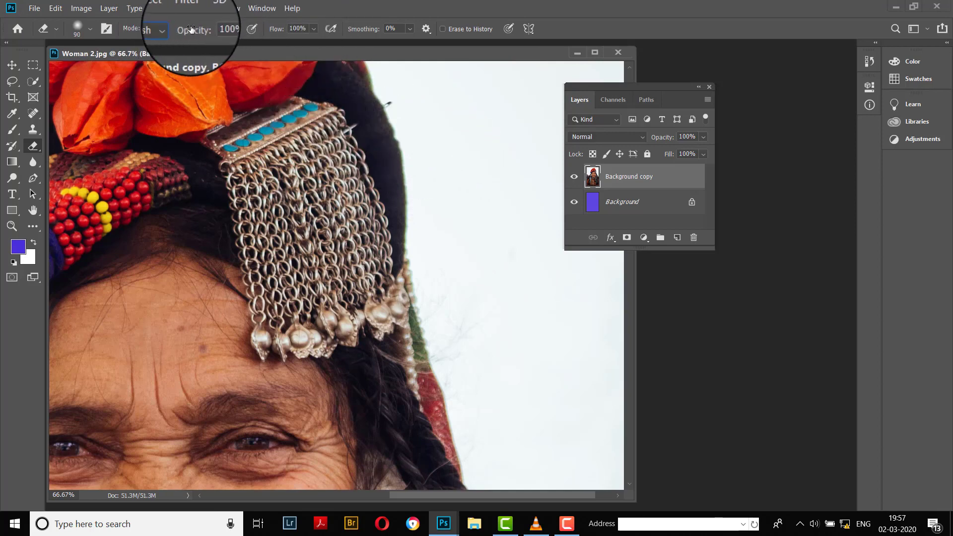
pyautogui.click(233, 29)
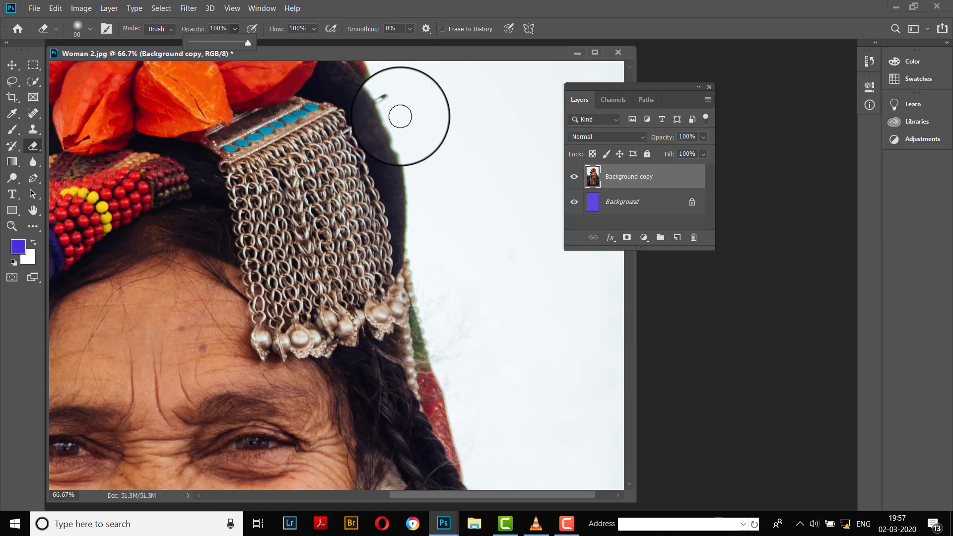
pyautogui.moveTo(397, 113); pyautogui.dragTo(411, 164)
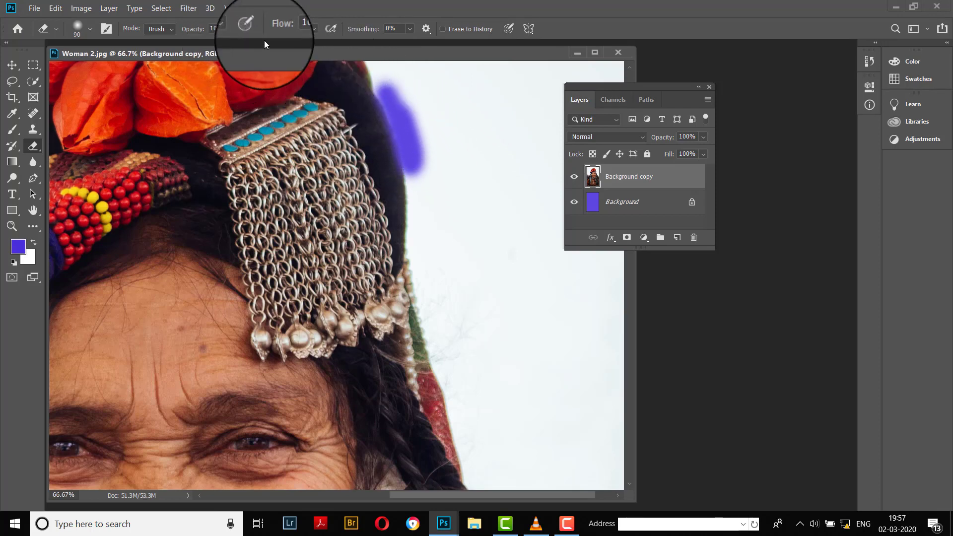
pyautogui.click(233, 27)
pyautogui.moveTo(243, 42); pyautogui.dragTo(205, 43)
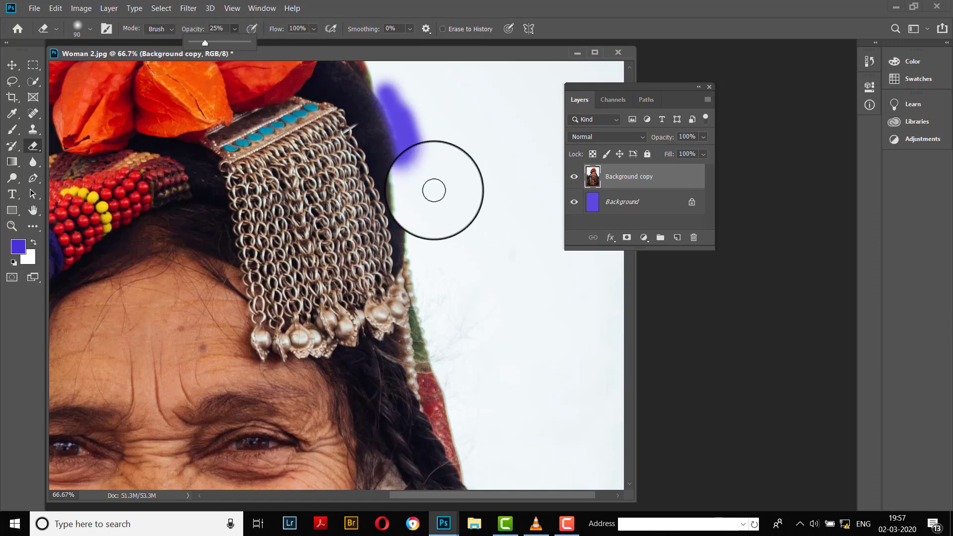
pyautogui.moveTo(434, 189)
pyautogui.mouseDown()
pyautogui.moveTo(417, 187)
pyautogui.moveTo(417, 212)
pyautogui.moveTo(411, 170)
pyautogui.moveTo(415, 233)
pyautogui.moveTo(422, 171)
pyautogui.moveTo(417, 234)
pyautogui.moveTo(400, 161)
pyautogui.moveTo(410, 242)
pyautogui.moveTo(423, 165)
pyautogui.moveTo(412, 181)
pyautogui.moveTo(418, 271)
pyautogui.moveTo(417, 176)
pyautogui.moveTo(414, 228)
pyautogui.mouseUp()
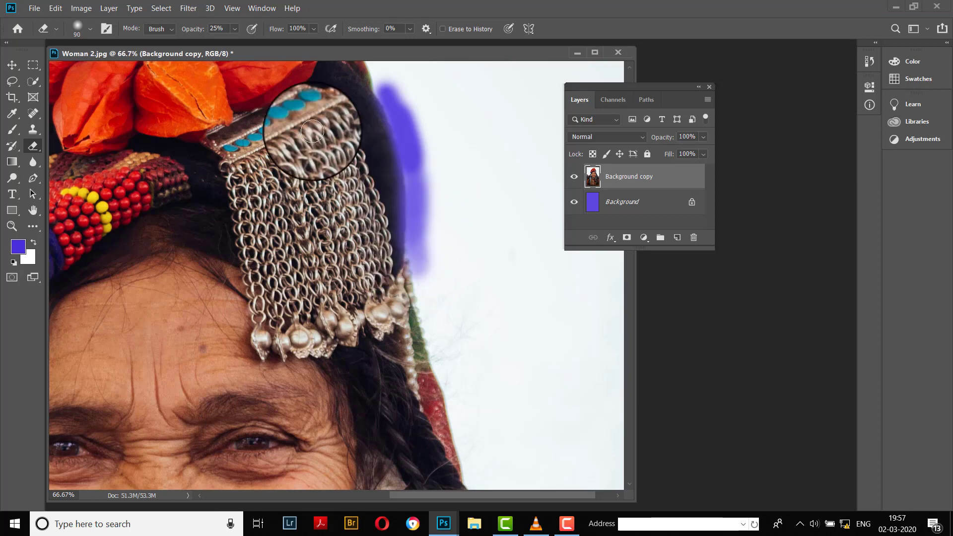
# Undo a full-strength 100% streak and erase faint strips along the hair at 22% opacity.
pyautogui.click(234, 28)
pyautogui.moveTo(230, 39); pyautogui.dragTo(287, 43)
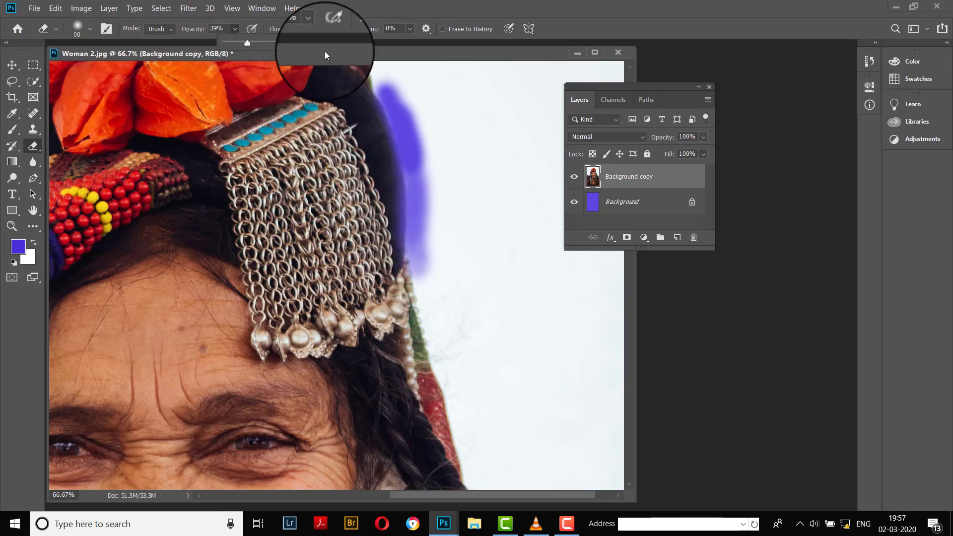
pyautogui.click(422, 292)
pyautogui.moveTo(421, 291); pyautogui.dragTo(449, 379)
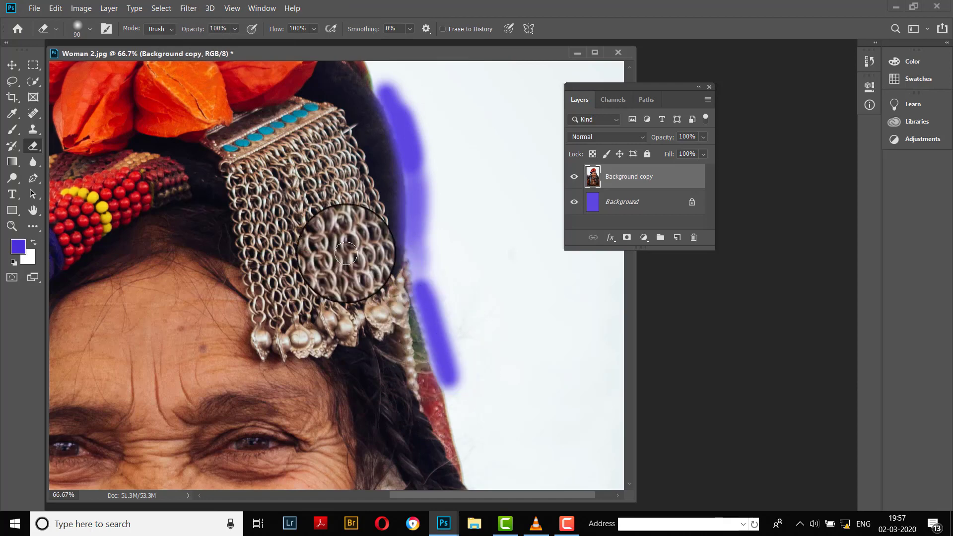
pyautogui.click(234, 29)
pyautogui.moveTo(245, 44); pyautogui.dragTo(203, 46)
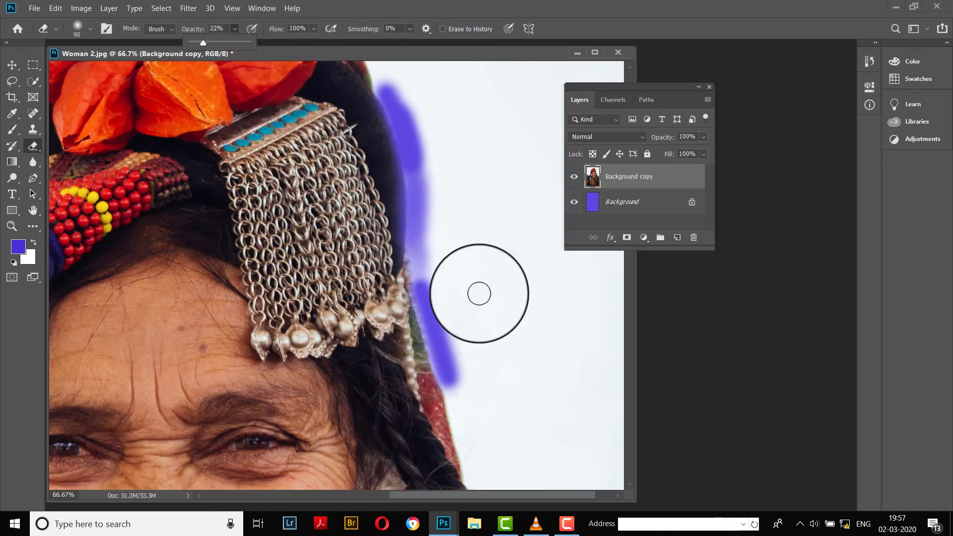
pyautogui.hotkey('ctrl', 'z')
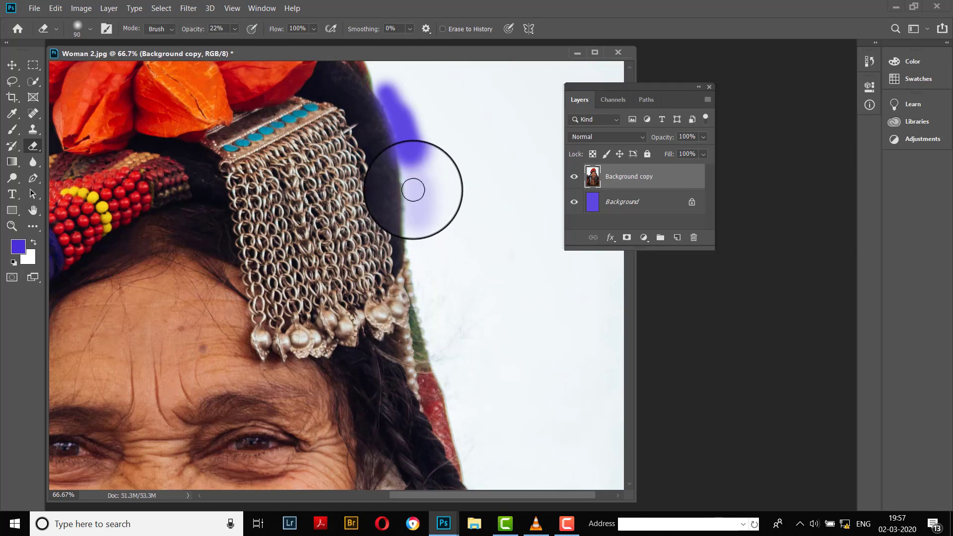
pyautogui.moveTo(419, 185); pyautogui.dragTo(415, 211)
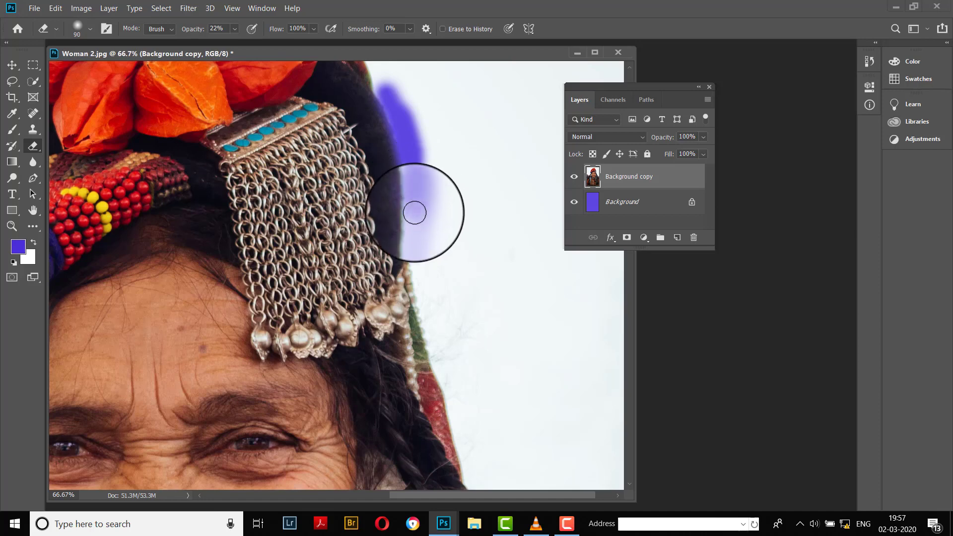
pyautogui.moveTo(419, 272)
pyautogui.mouseDown()
pyautogui.moveTo(419, 179)
pyautogui.moveTo(409, 252)
pyautogui.moveTo(422, 263)
pyautogui.moveTo(419, 202)
pyautogui.moveTo(412, 274)
pyautogui.mouseUp()
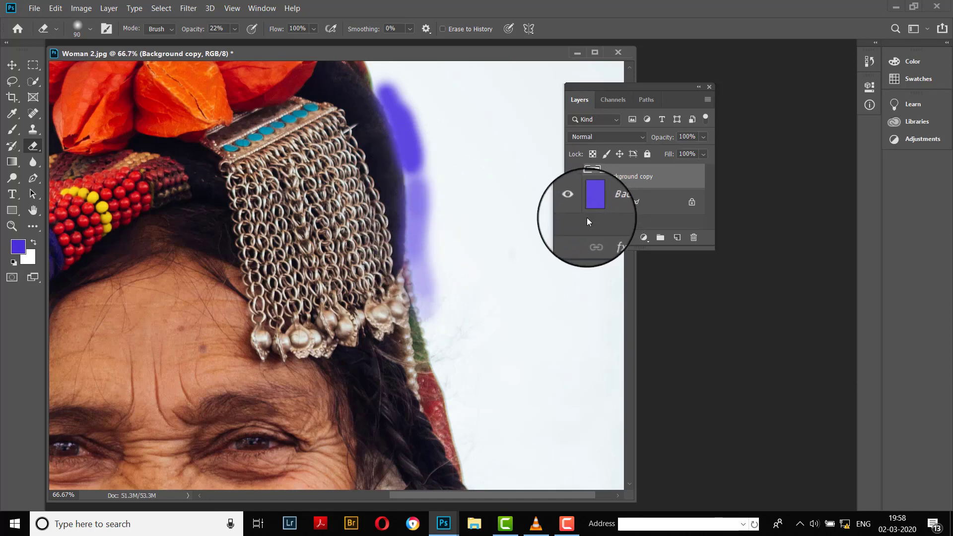
# Try more erasing at 60 px, undo it, and re-show the Background copy layer.
pyautogui.moveTo(417, 189)
pyautogui.mouseDown()
pyautogui.moveTo(425, 296)
pyautogui.moveTo(419, 183)
pyautogui.moveTo(428, 221)
pyautogui.mouseUp()
pyautogui.press('[')
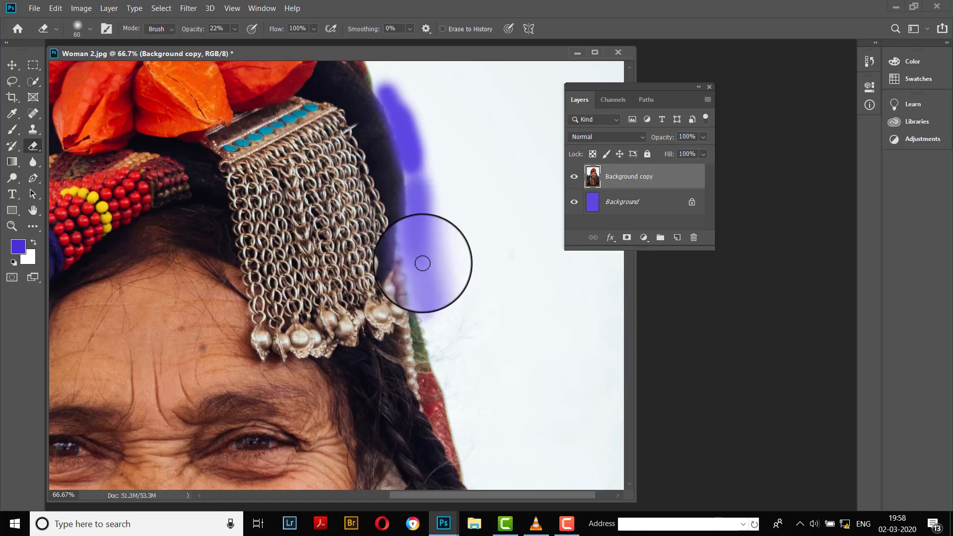
pyautogui.moveTo(409, 200)
pyautogui.mouseDown()
pyautogui.moveTo(419, 185)
pyautogui.moveTo(410, 251)
pyautogui.moveTo(427, 178)
pyautogui.mouseUp()
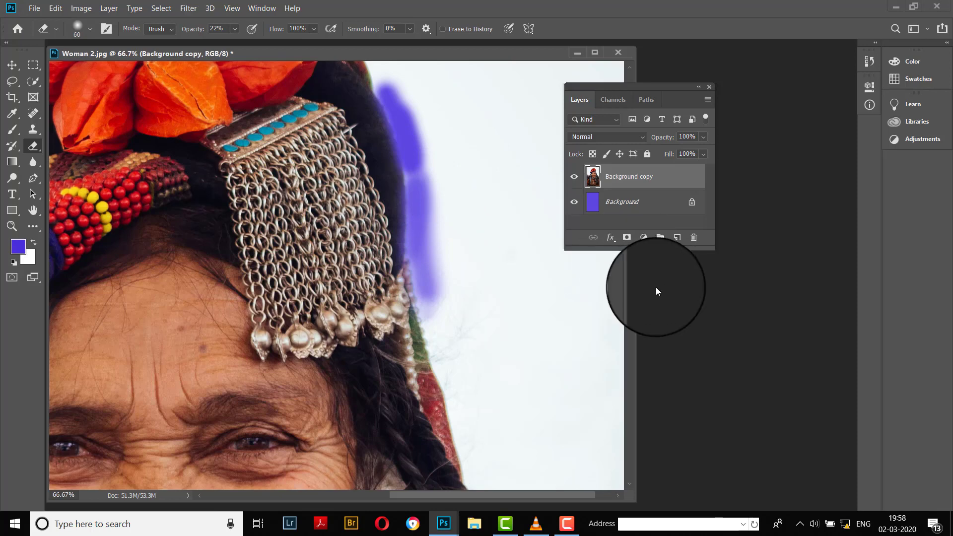
pyautogui.hotkey('ctrl', 'z')
pyautogui.hotkey('ctrl', 'z')
pyautogui.hotkey('ctrl', 'z')
pyautogui.hotkey('ctrl', 'z')
pyautogui.hotkey('ctrl', 'z')
pyautogui.hotkey('ctrl', 'z')
pyautogui.hotkey('ctrl', 'z')
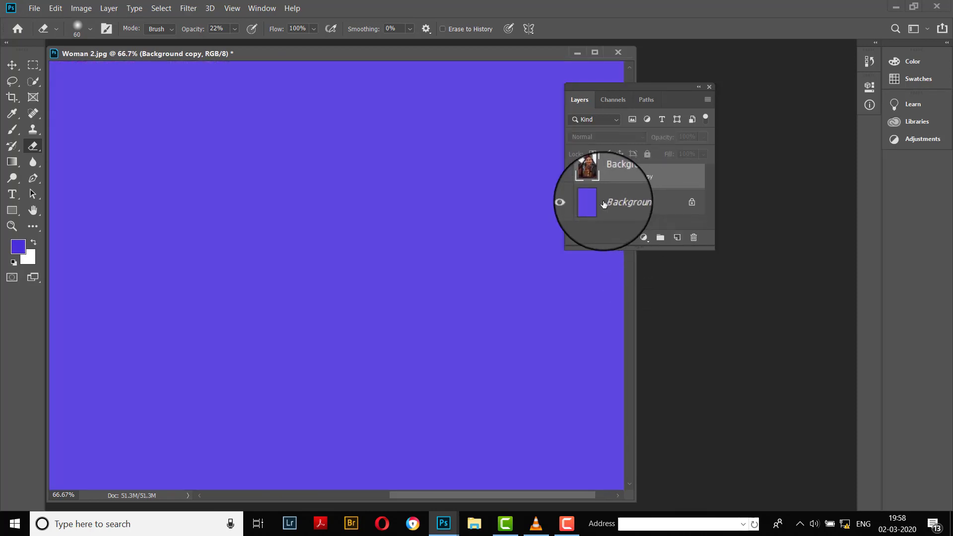
pyautogui.click(575, 177)
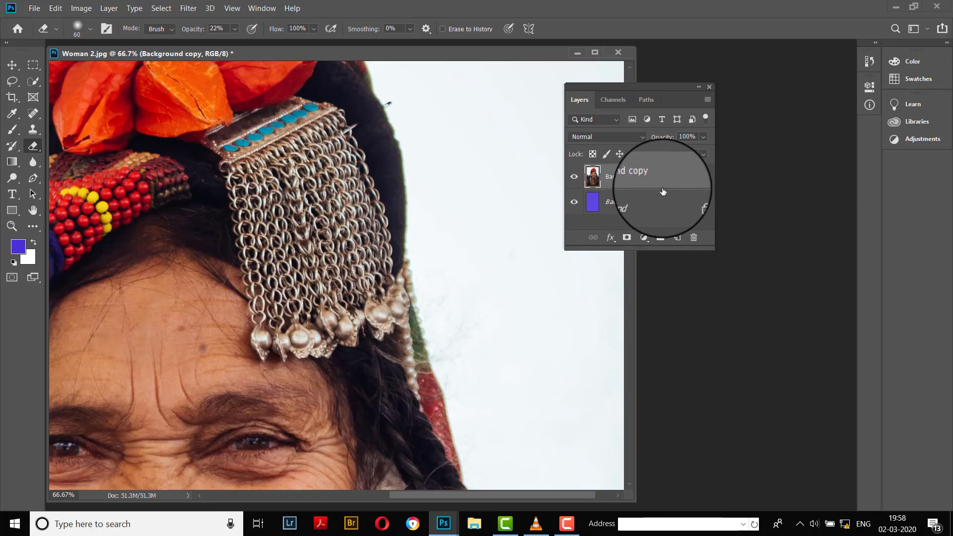
pyautogui.hotkey('ctrl', '-')
pyautogui.hotkey('ctrl', '-')
pyautogui.hotkey('ctrl', '-')
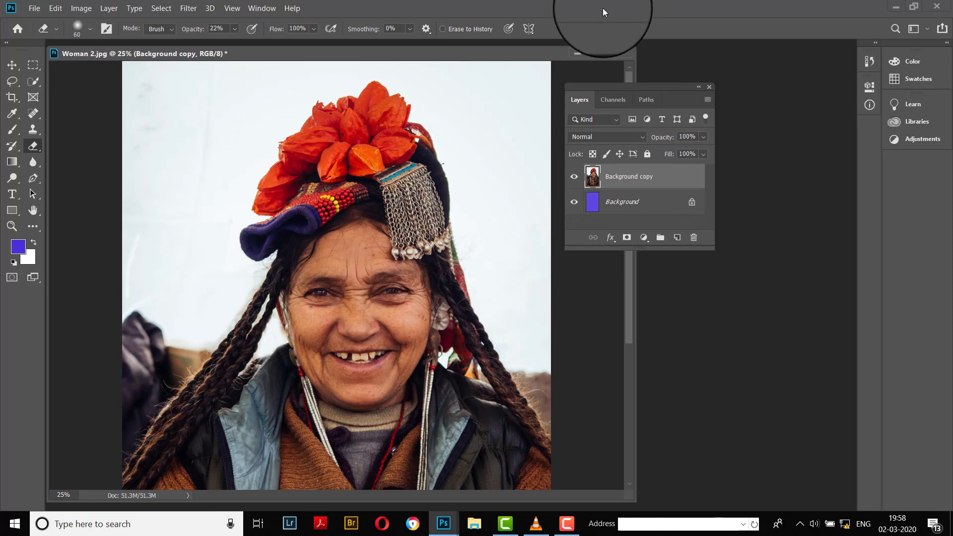
# Switch from the Eraser to the Magic Eraser Tool, tolerance 15.
pyautogui.rightClick(30, 146)
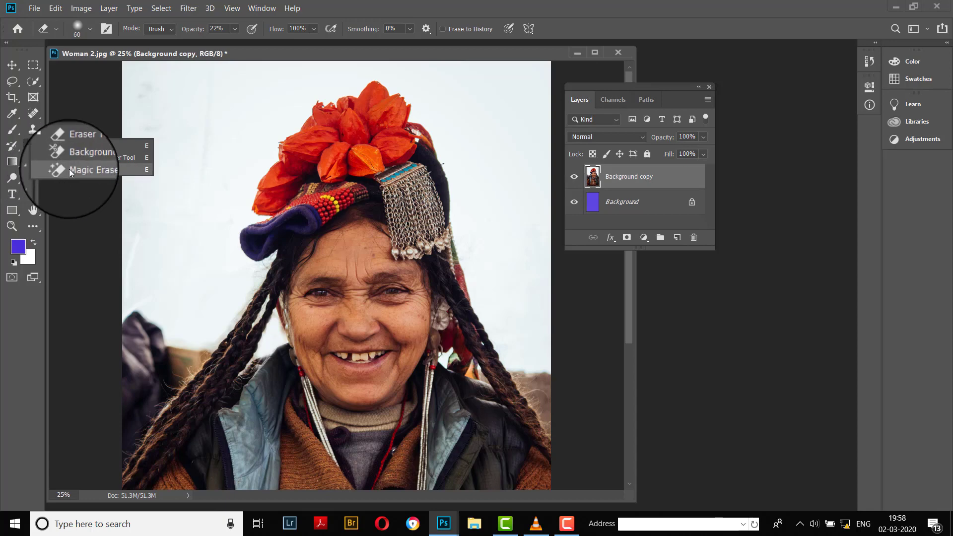
pyautogui.click(132, 170)
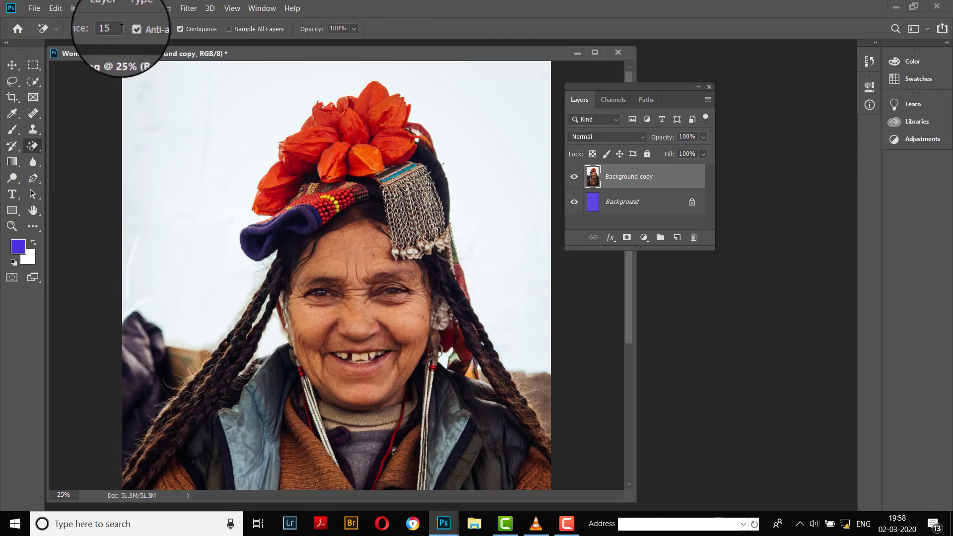
pyautogui.click(104, 28)
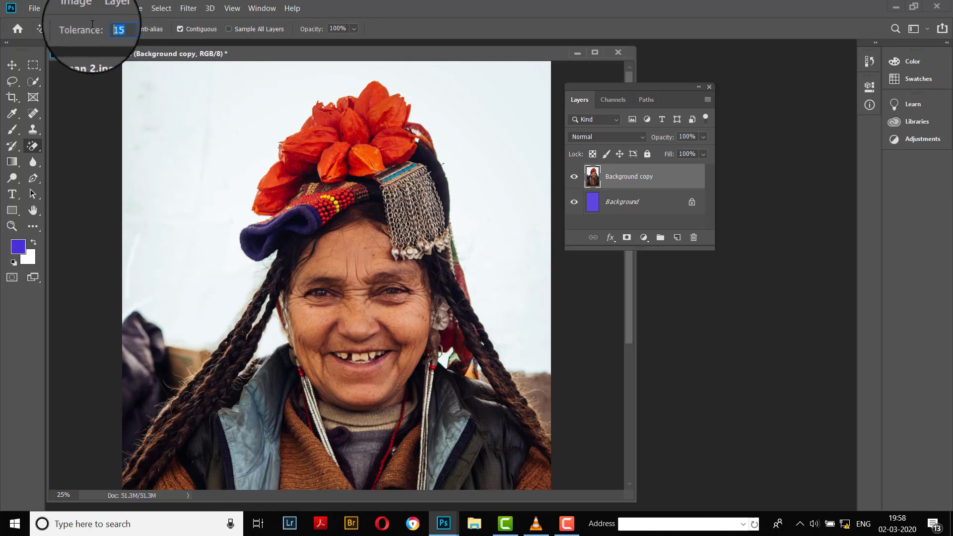
pyautogui.click(38, 143)
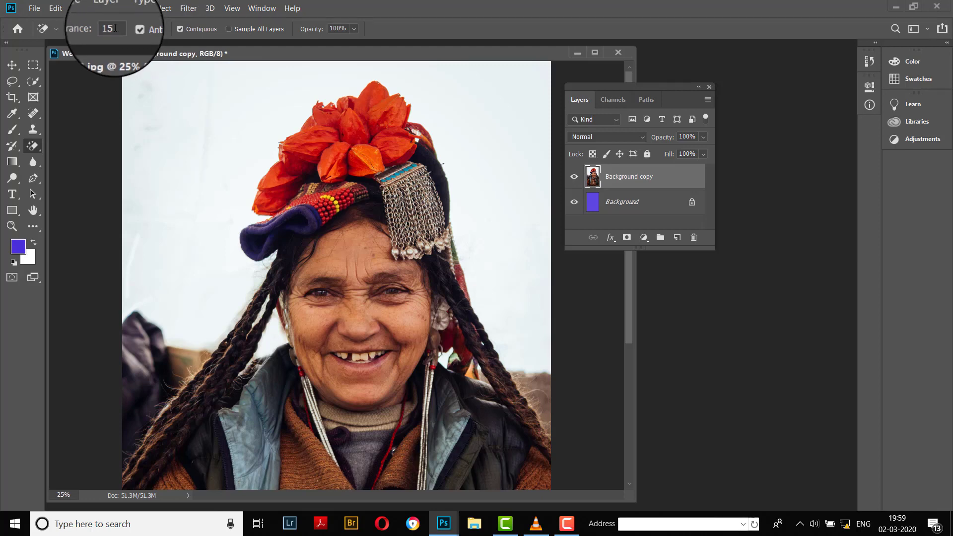
pyautogui.doubleClick(111, 28)
pyautogui.write('8')
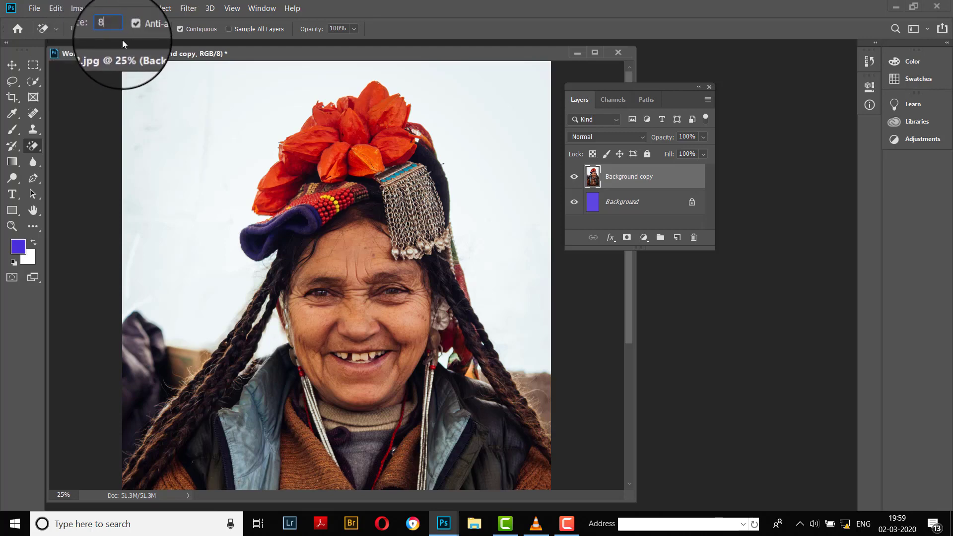
pyautogui.click(137, 90)
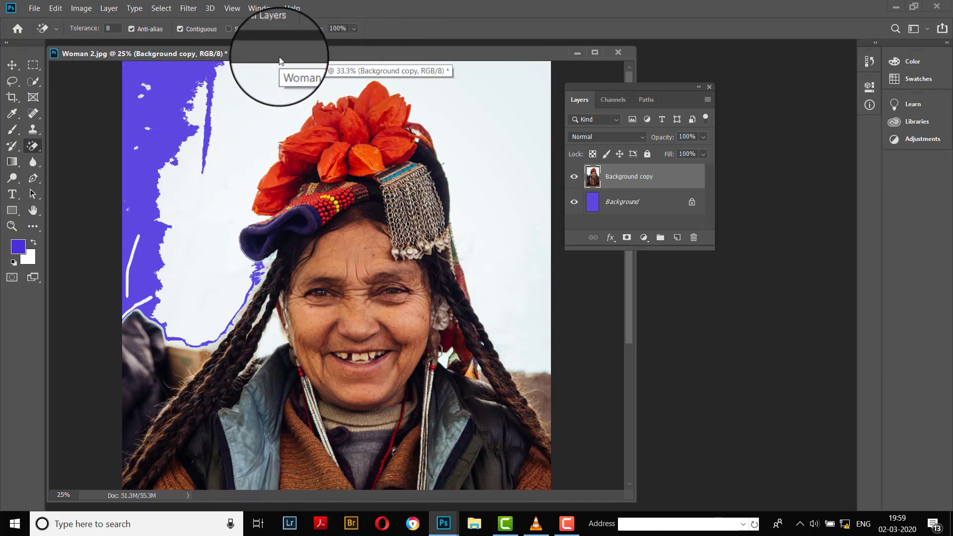
pyautogui.hotkey('ctrl', 'z')
pyautogui.click(121, 29)
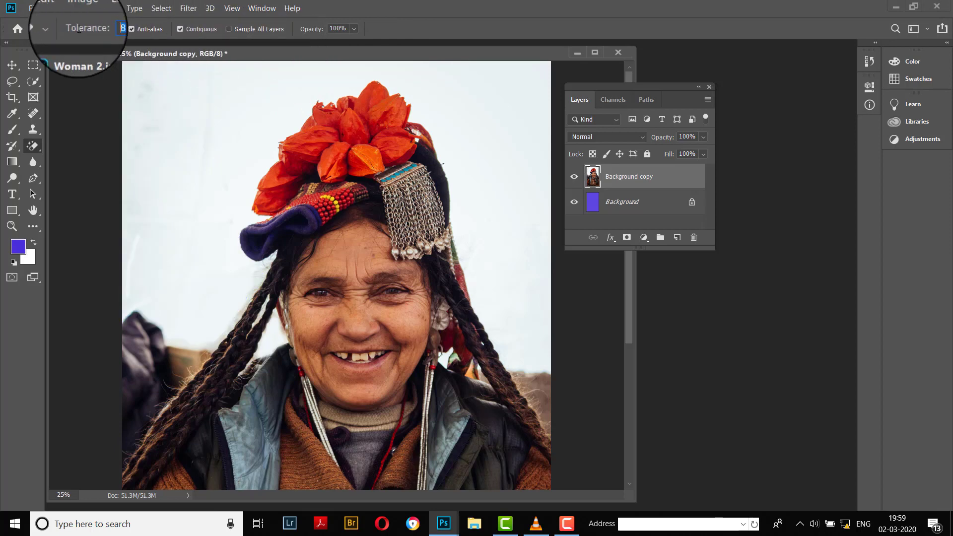
pyautogui.write('15')
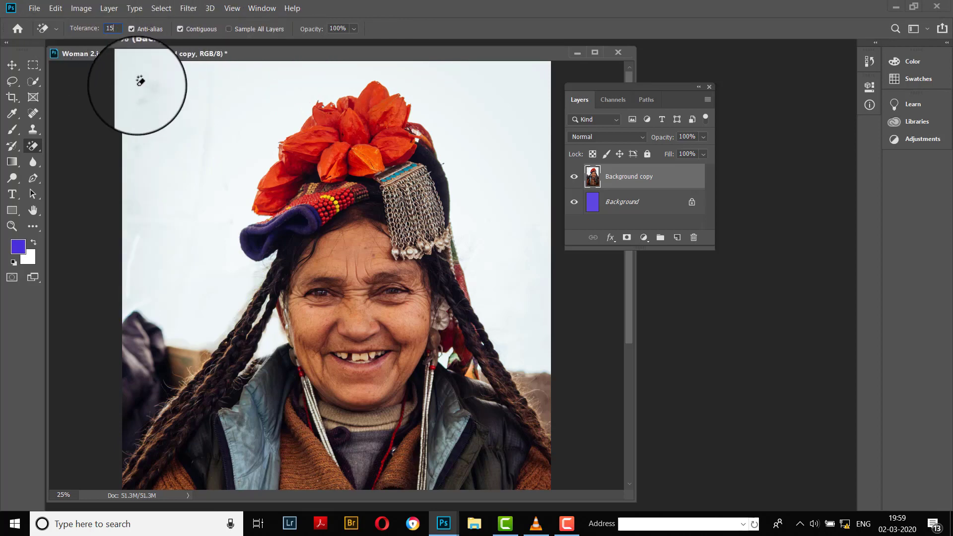
pyautogui.click(142, 82)
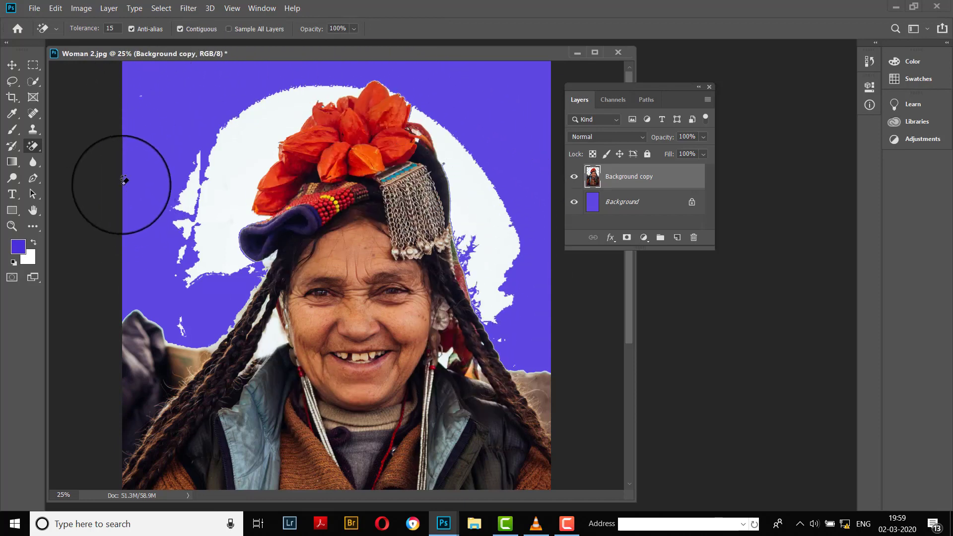
pyautogui.click(34, 97)
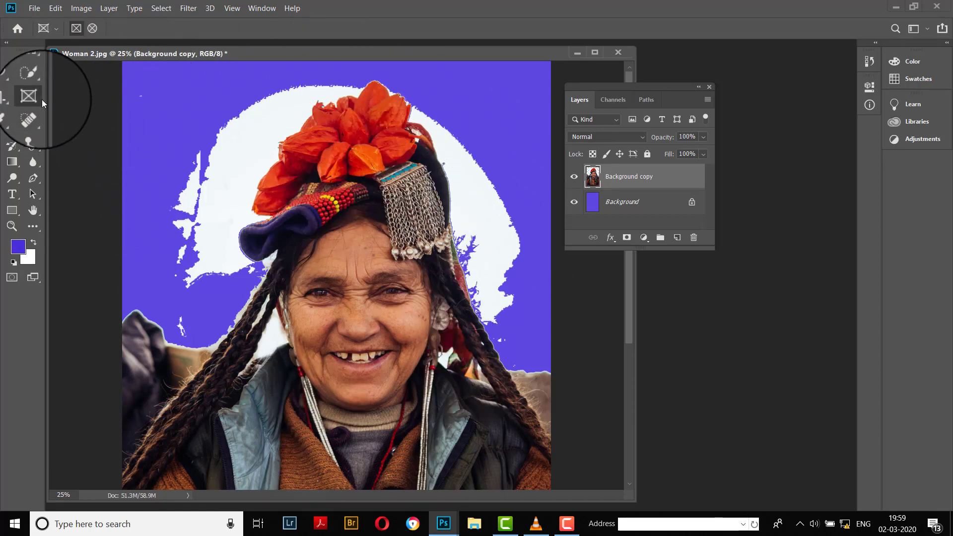
pyautogui.hotkey('ctrl', 'z')
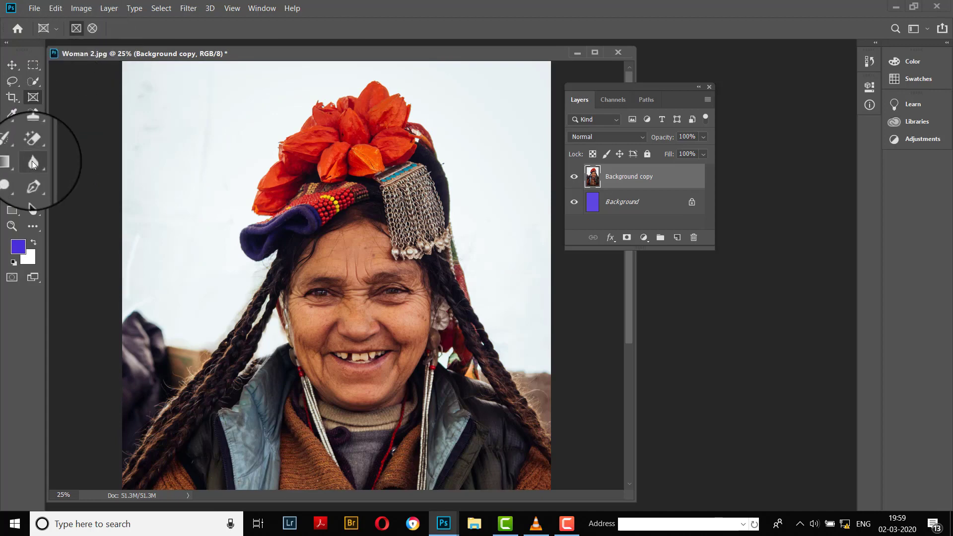
pyautogui.click(35, 148)
# Erase the white backdrop around the woman with Magic Eraser tolerance 40, exposing the purple layer.
pyautogui.click(98, 30)
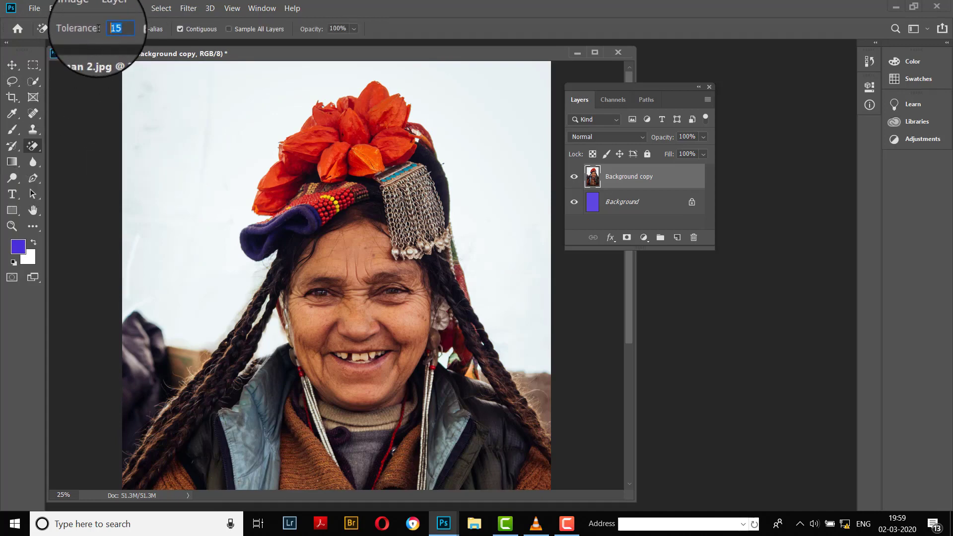
pyautogui.click(174, 94)
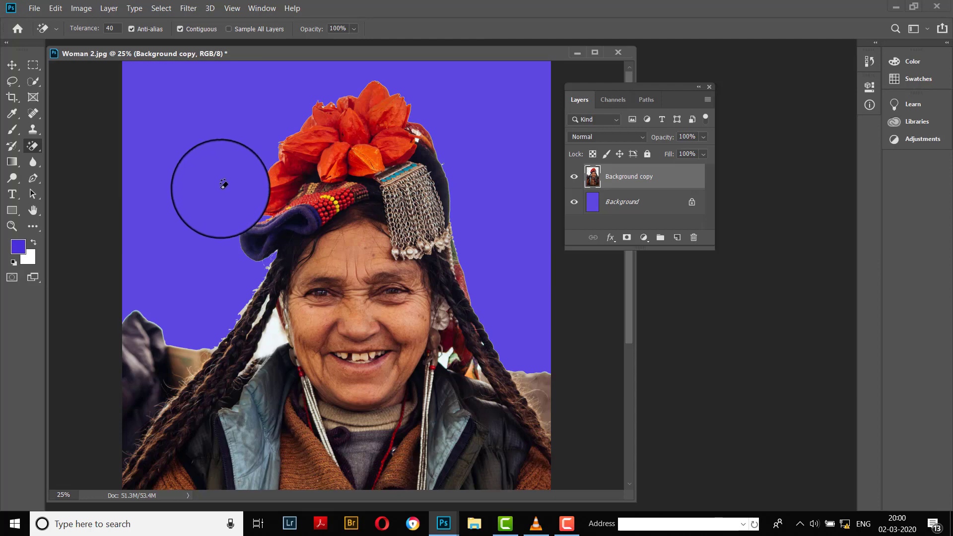
pyautogui.hotkey('ctrl', 'z')
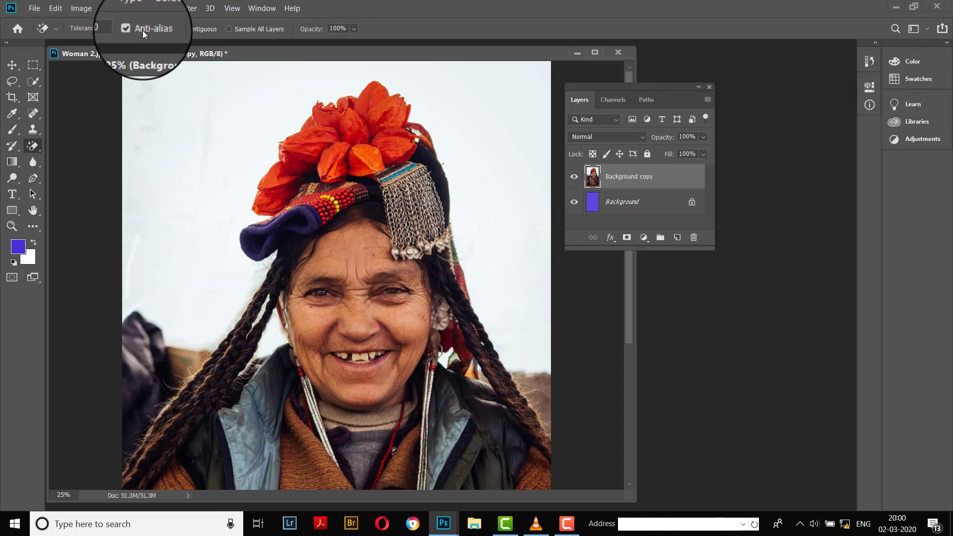
pyautogui.click(180, 29)
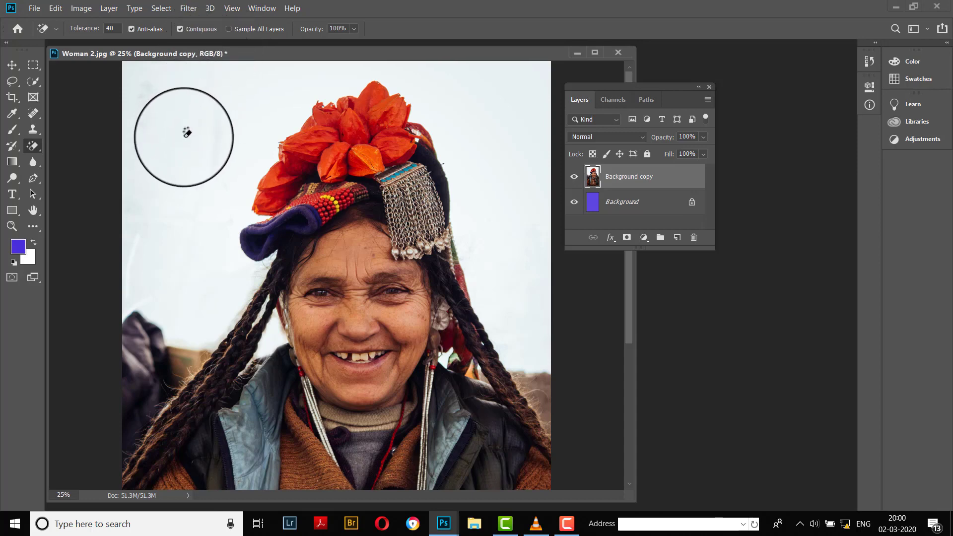
pyautogui.click(187, 132)
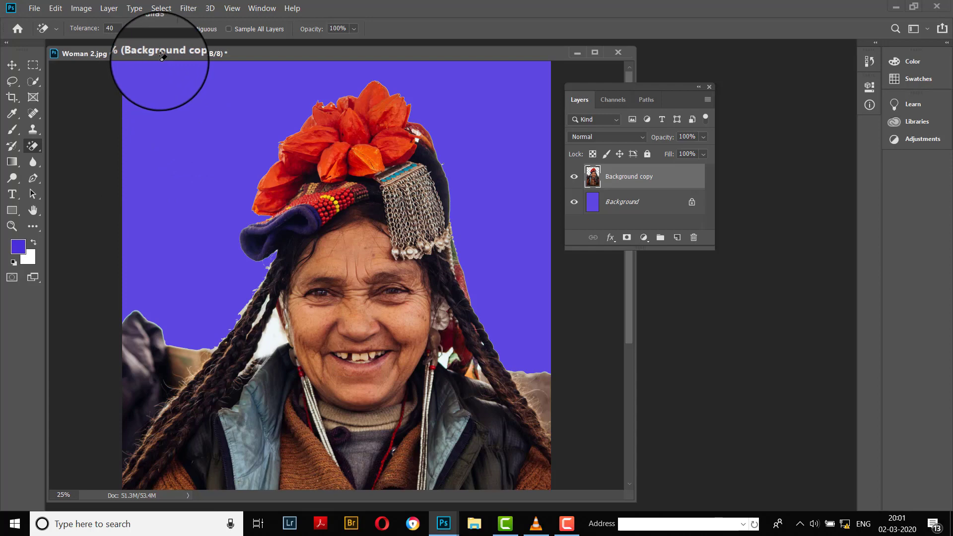
# Undo the erase, turn off Contiguous, and erase every white area in the photo.
pyautogui.hotkey('ctrl', 'z')
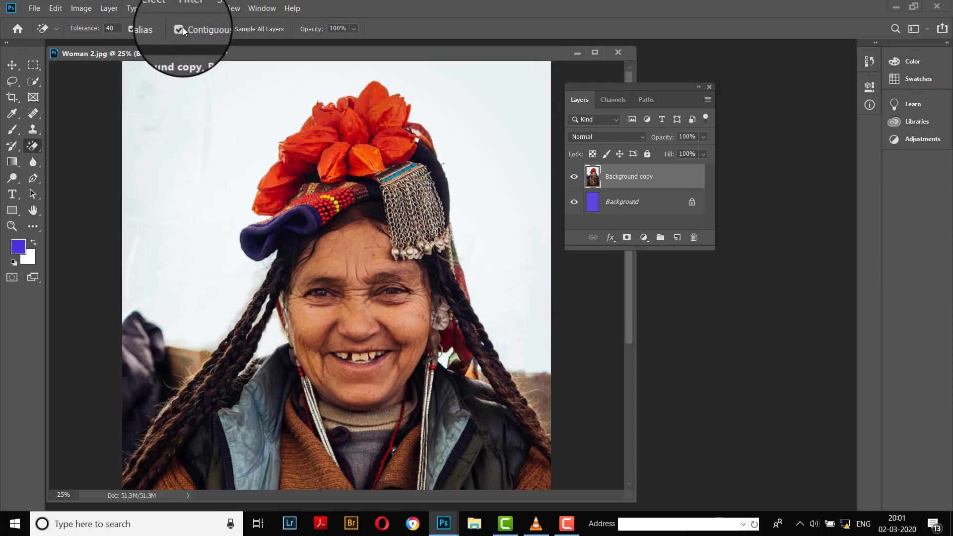
pyautogui.click(180, 30)
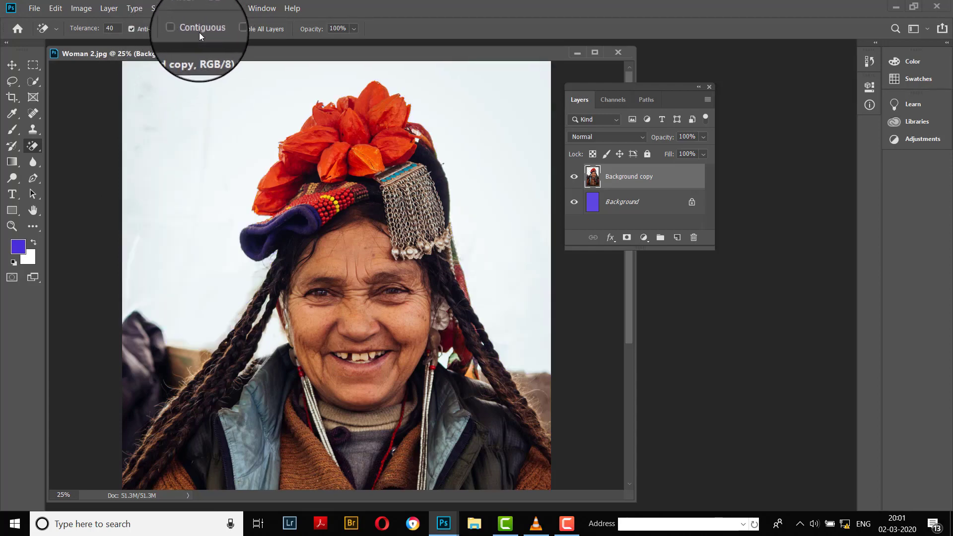
pyautogui.click(175, 107)
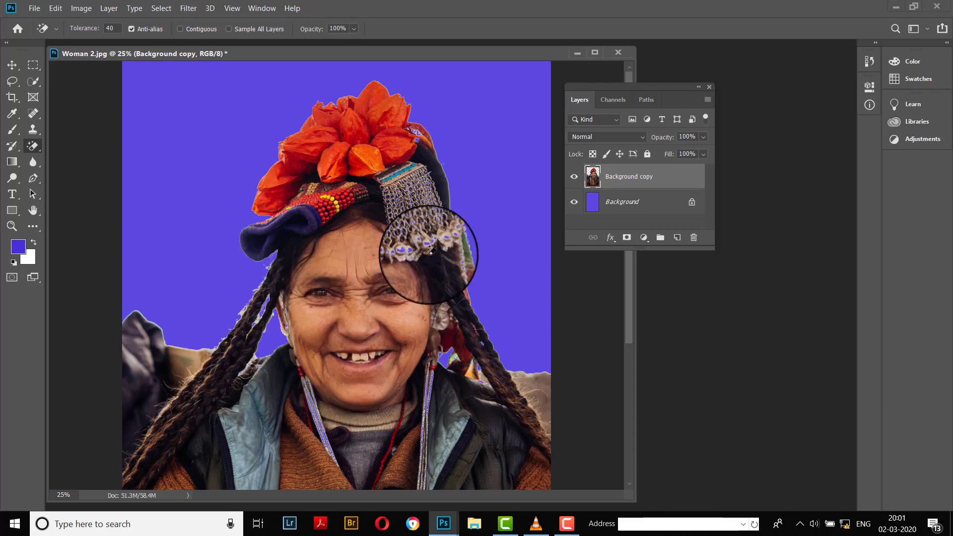
# Zoom in to inspect the erased face and sweater edges, then undo the non-contiguous erase.
pyautogui.hotkey('ctrl', '+')
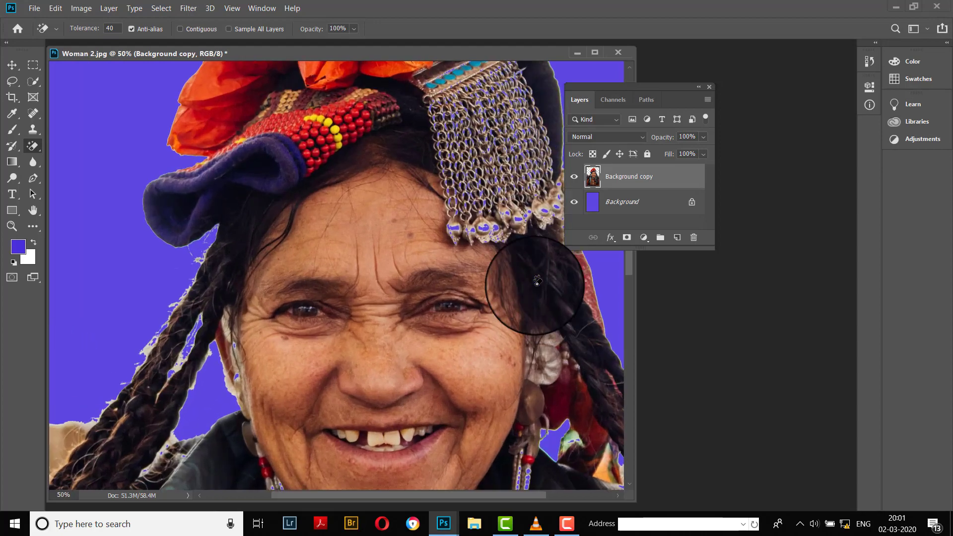
pyautogui.moveTo(479, 213); pyautogui.dragTo(492, 137)
pyautogui.moveTo(379, 453); pyautogui.dragTo(336, 223)
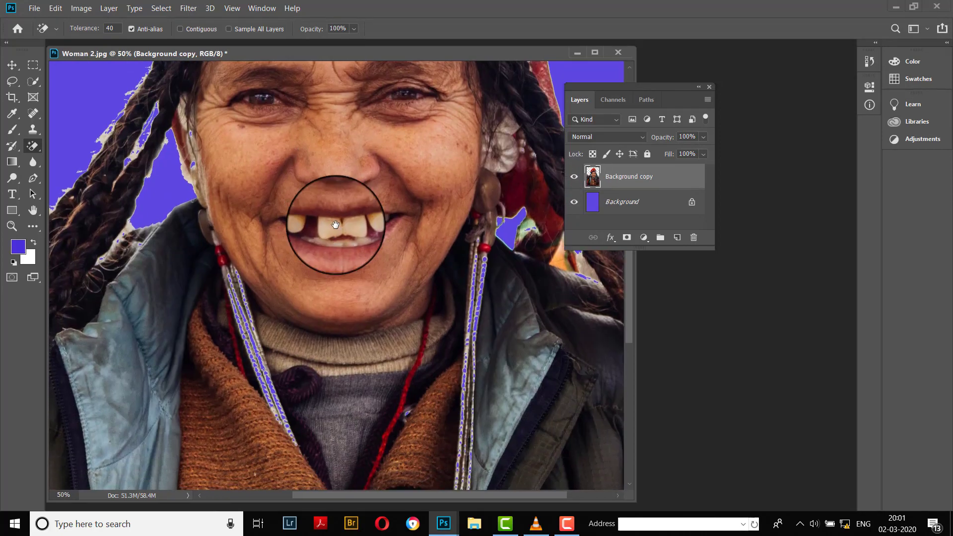
pyautogui.scroll(-3, 425, 382)
pyautogui.moveTo(373, 432); pyautogui.dragTo(373, 366)
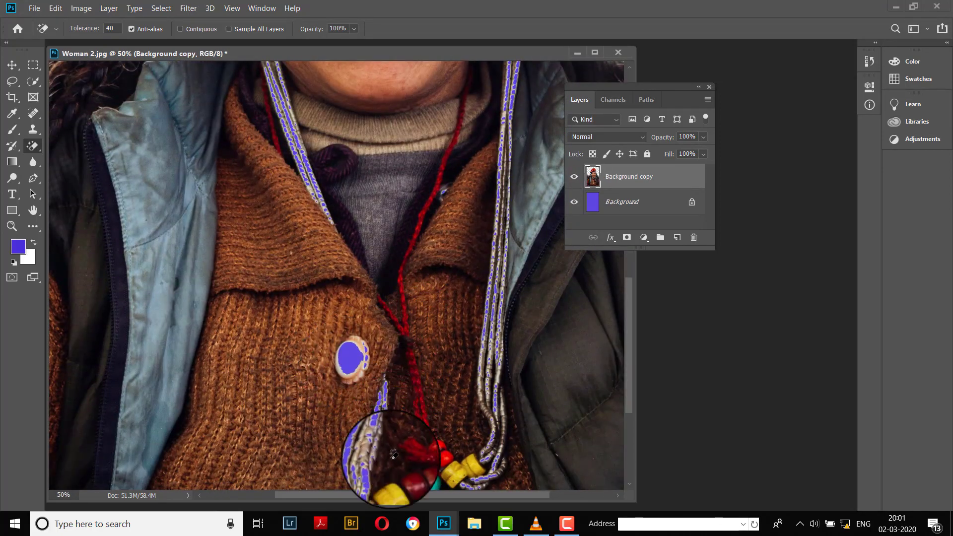
pyautogui.scroll(5, 414, 377)
pyautogui.scroll(3, 397, 397)
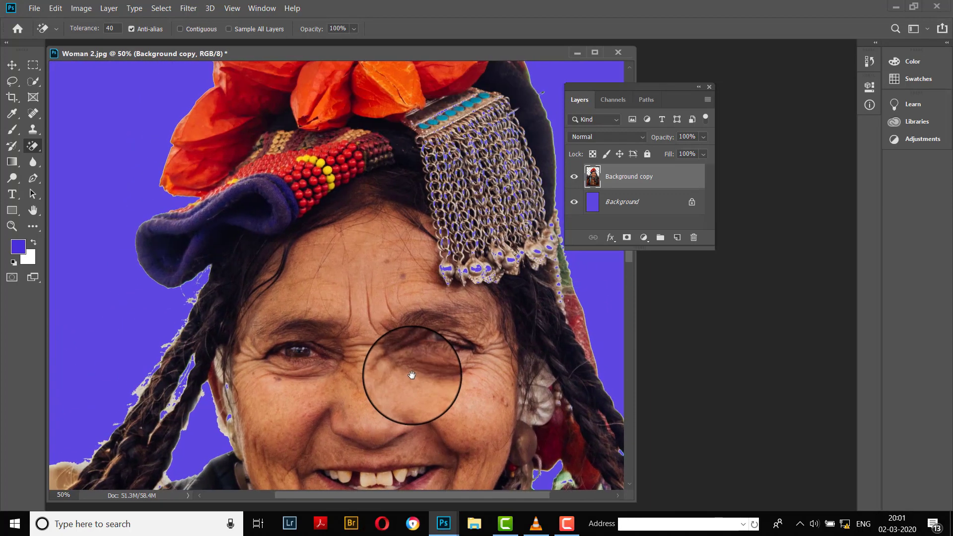
pyautogui.hotkey('ctrl', '-')
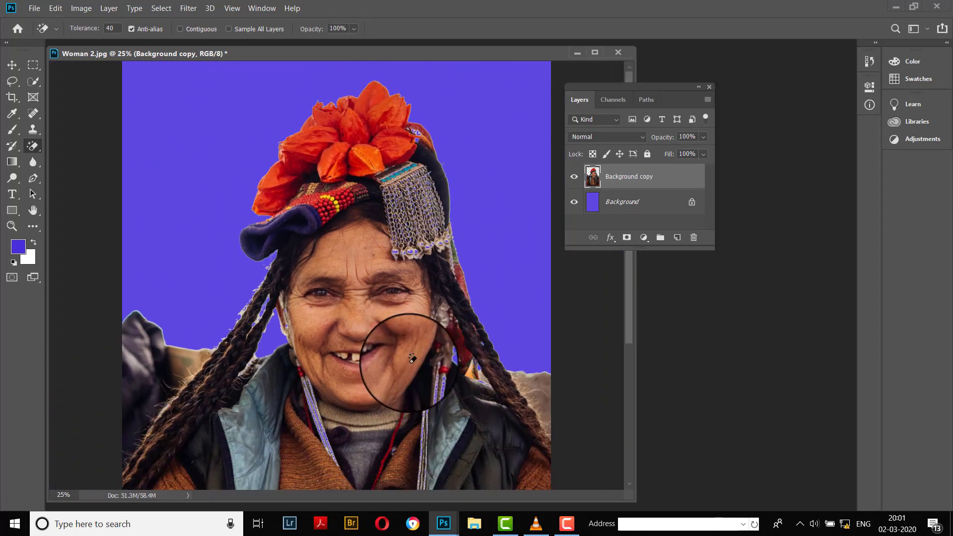
pyautogui.hotkey('ctrl', 'z')
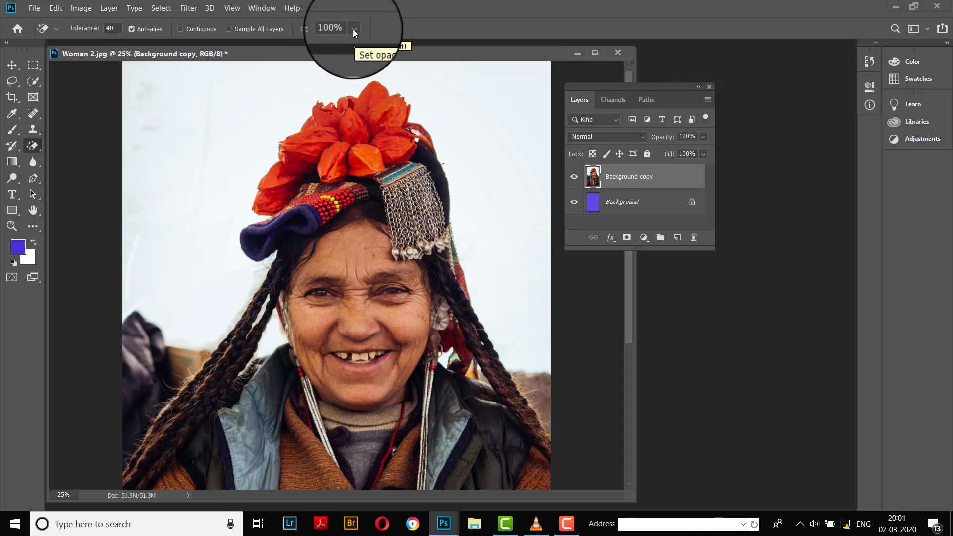
# Re-erase the white backdrop with the Magic Eraser at 51% opacity, leaving pale purple behind.
pyautogui.click(227, 105)
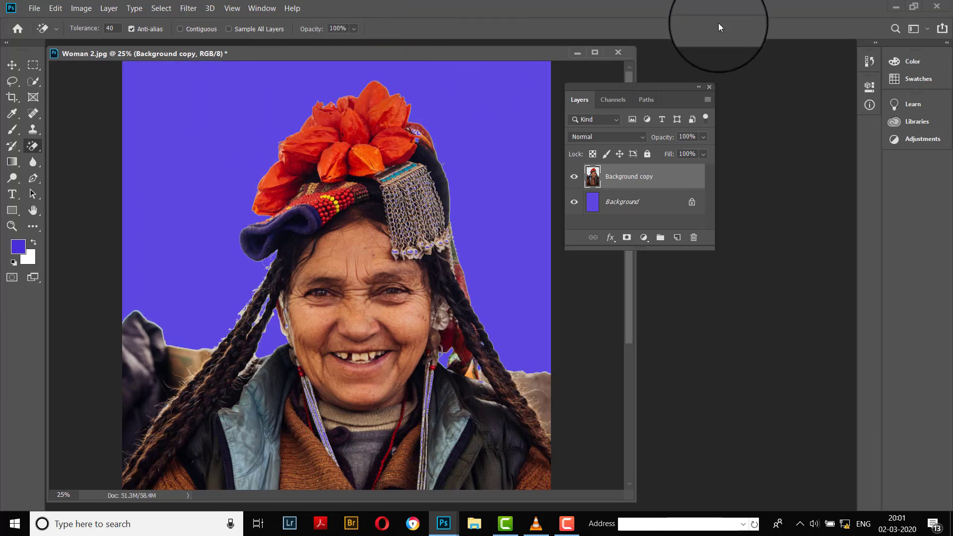
pyautogui.hotkey('ctrl', 'z')
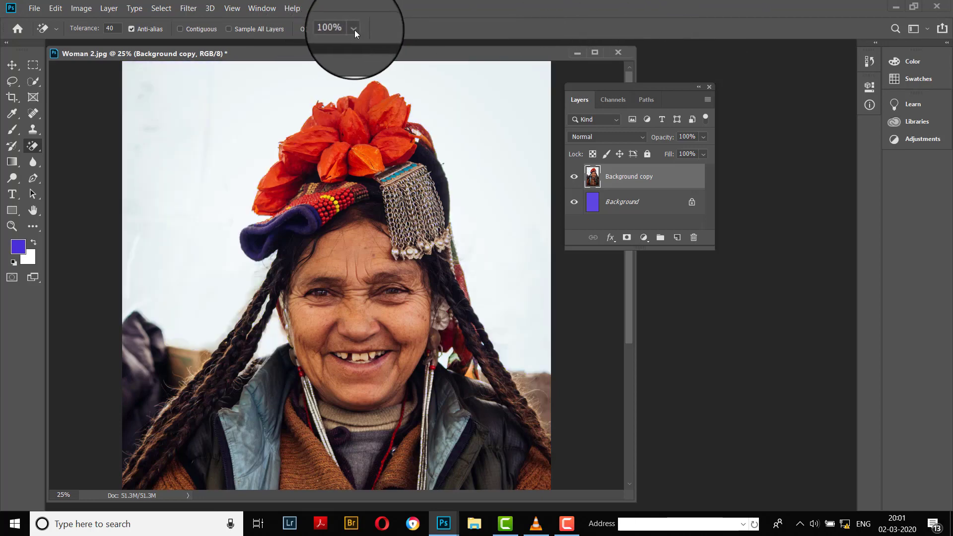
pyautogui.click(354, 28)
pyautogui.moveTo(359, 42); pyautogui.dragTo(339, 43)
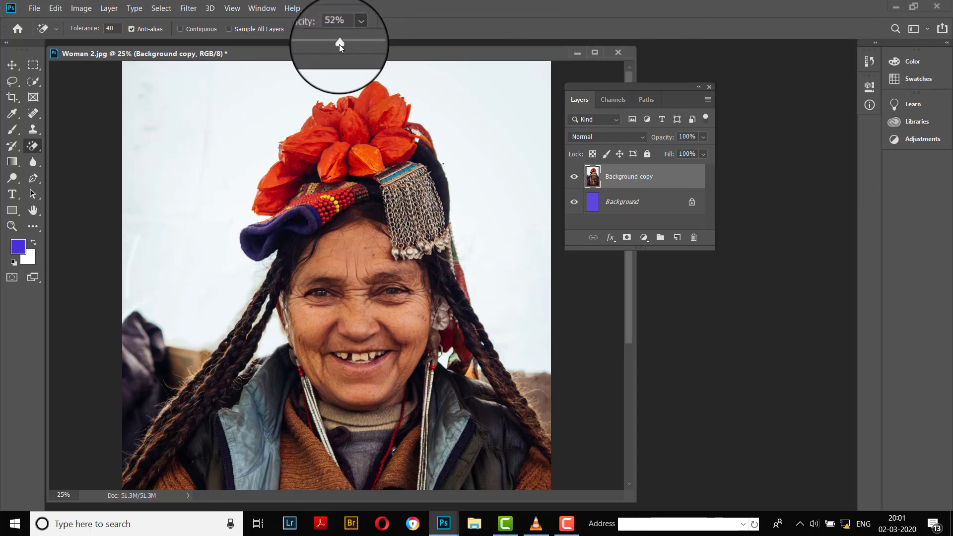
pyautogui.click(273, 80)
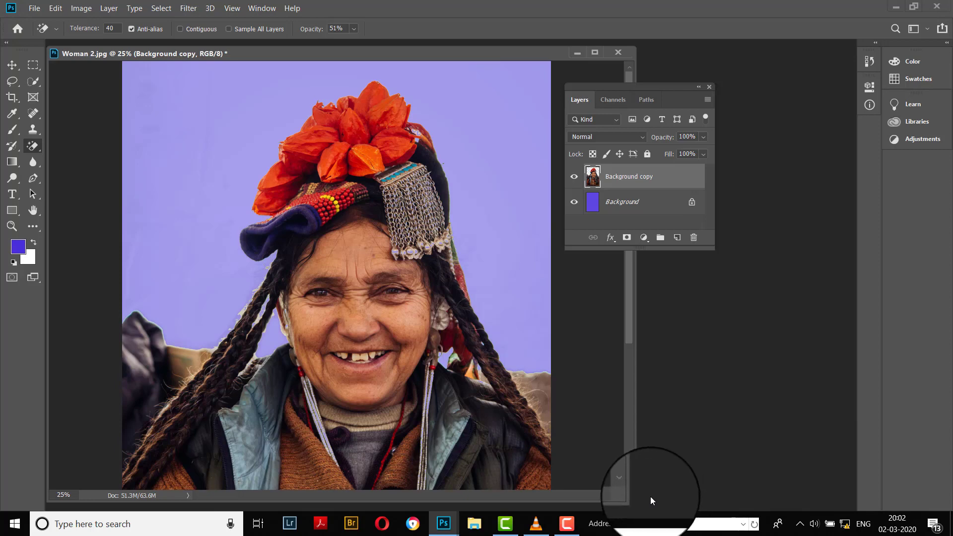
pyautogui.moveTo(567, 523)
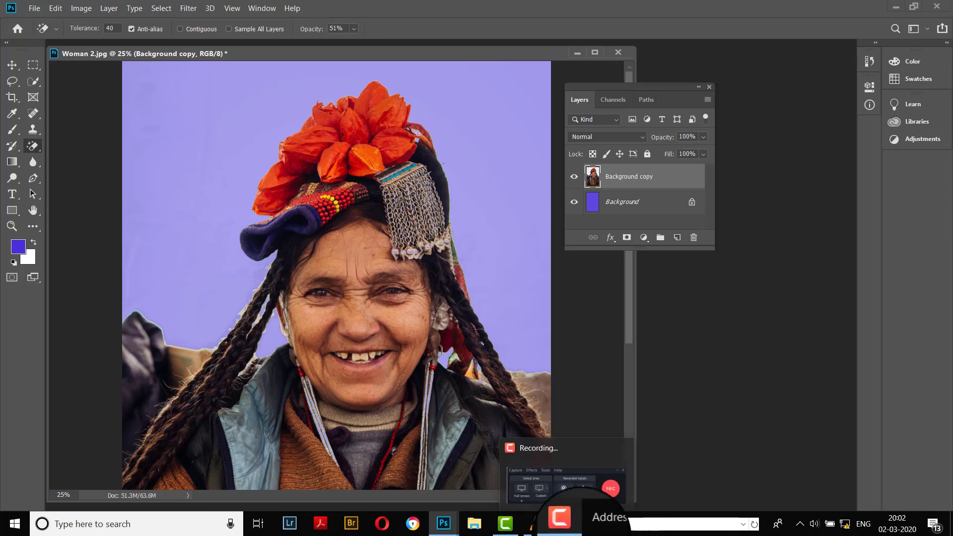
pyautogui.click(560, 518)
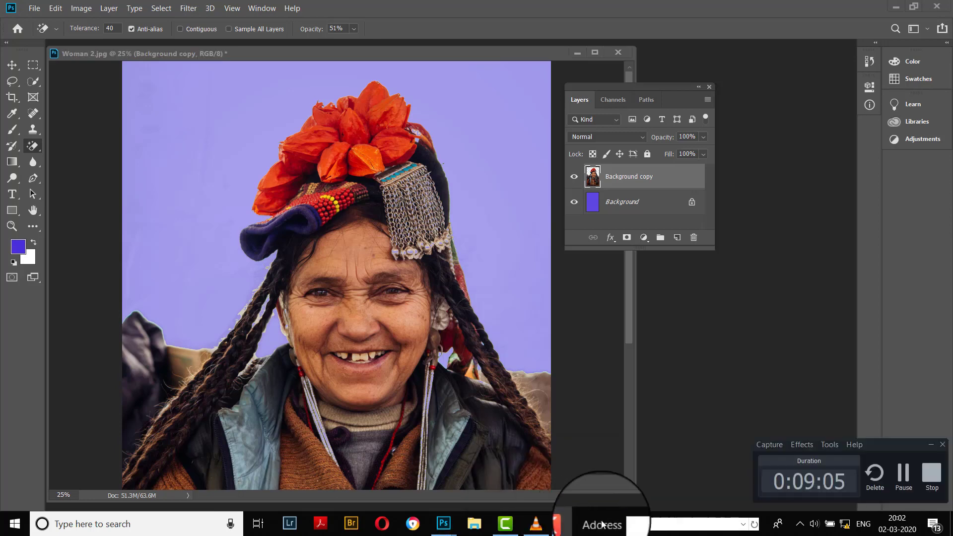